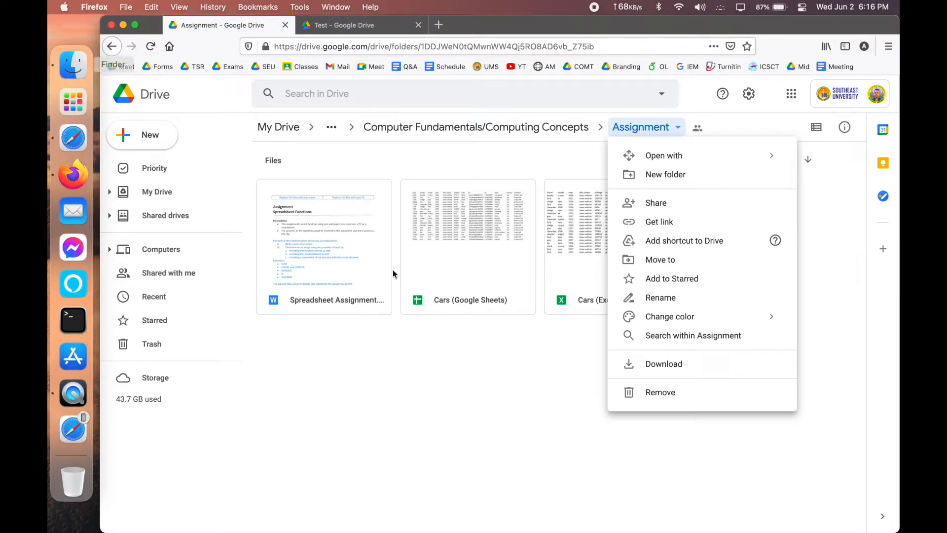
Step: Compare the three assignment files in Finder's local Assignment folder with those in the Google Drive folder in Firefox
click(496, 403)
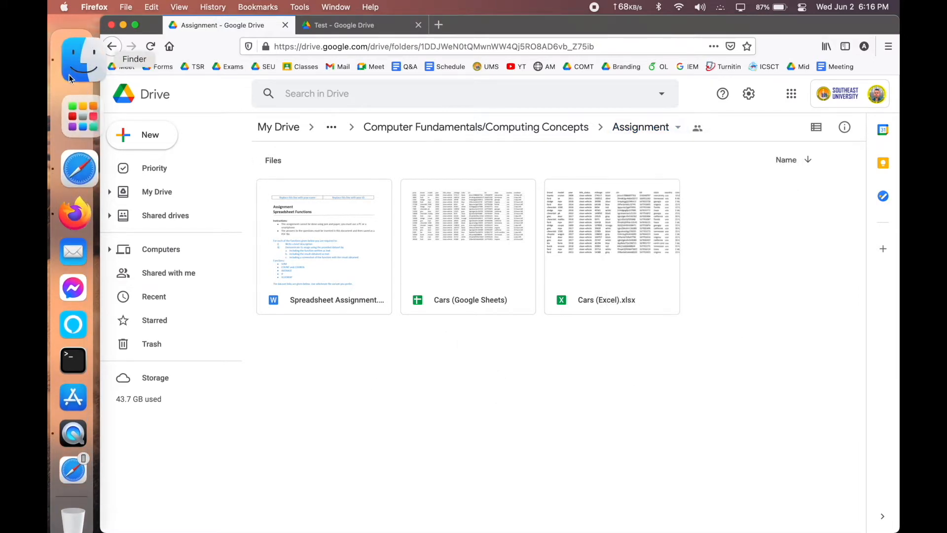
click(69, 73)
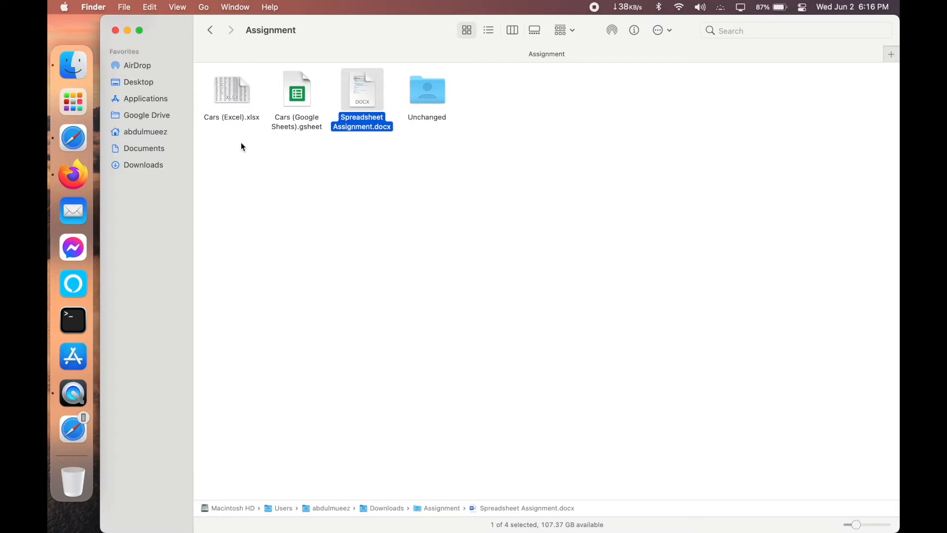
click(227, 138)
drag(226, 134, 359, 88)
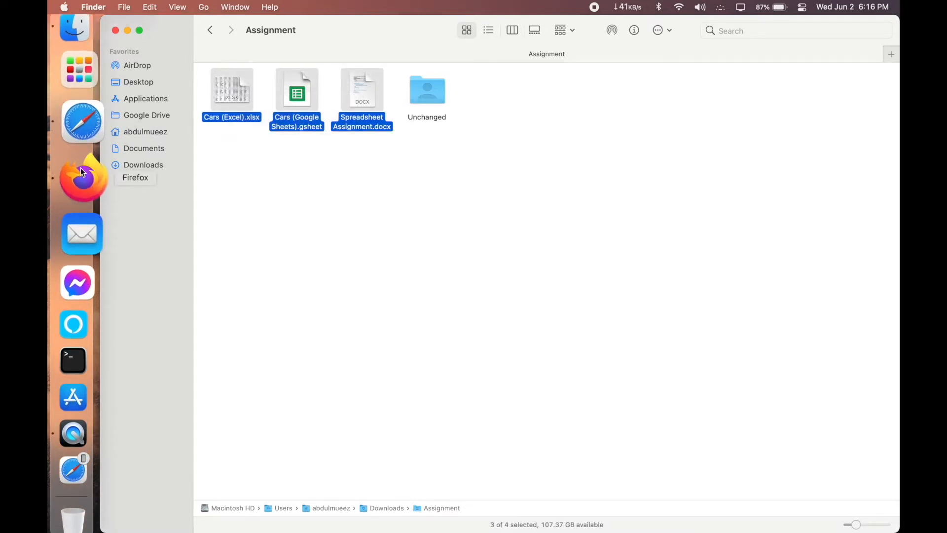
click(96, 171)
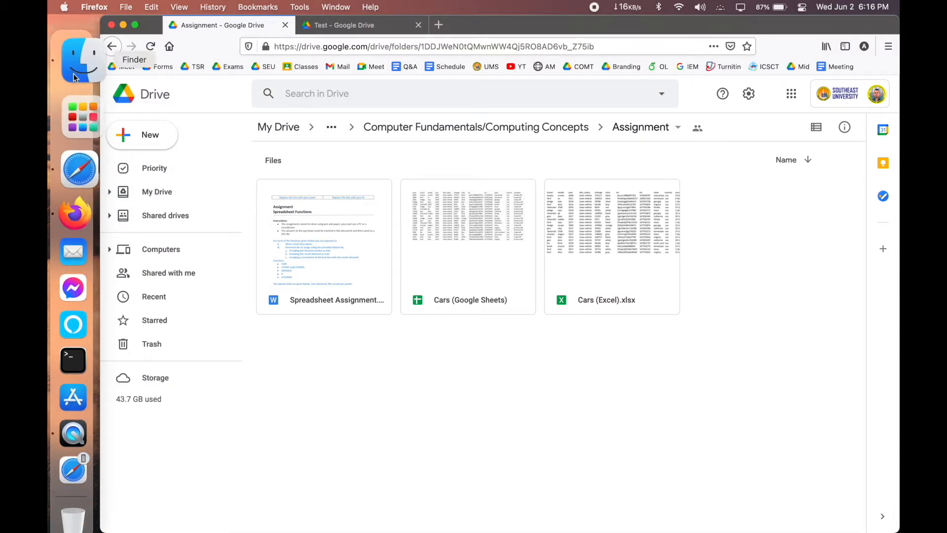
Step: Switch to Finder, look inside the Unchanged folder, and return to the Assignment folder
click(90, 79)
click(433, 174)
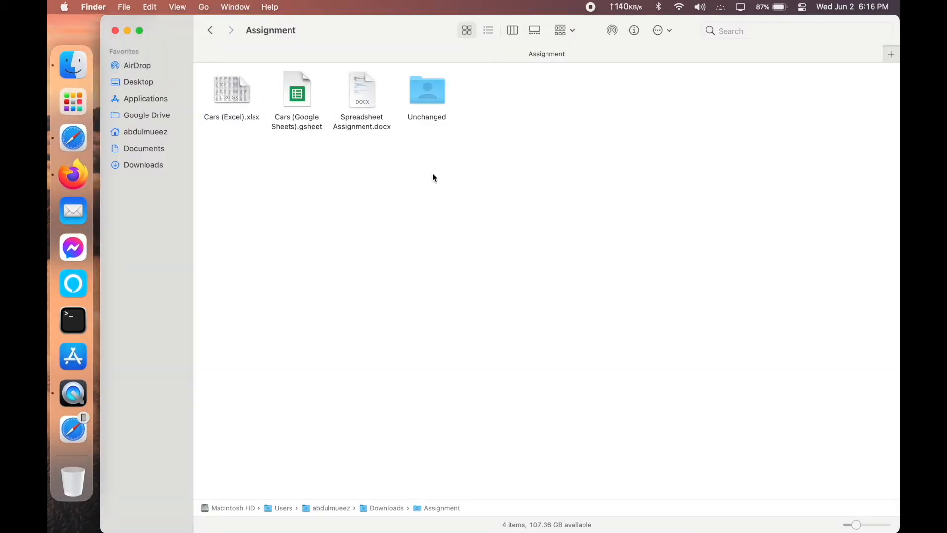
click(433, 98)
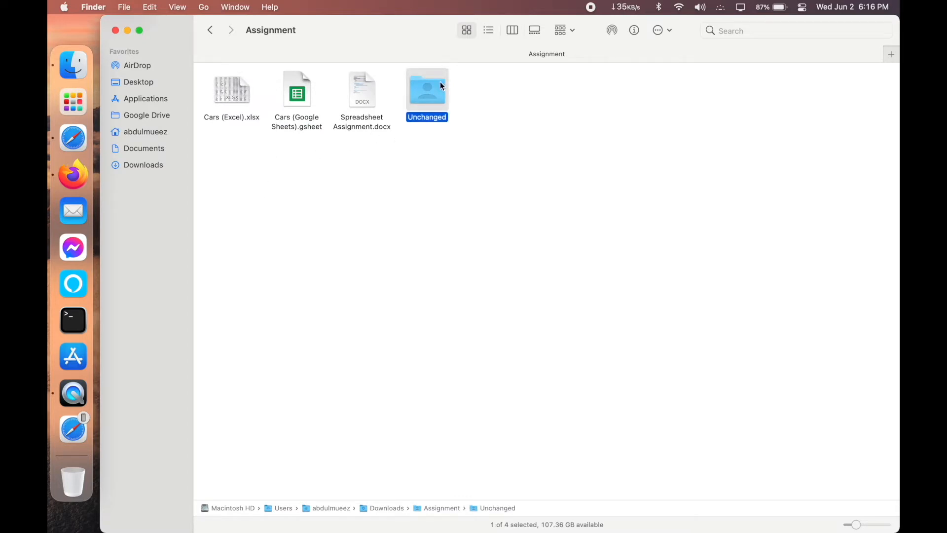
double_click(440, 83)
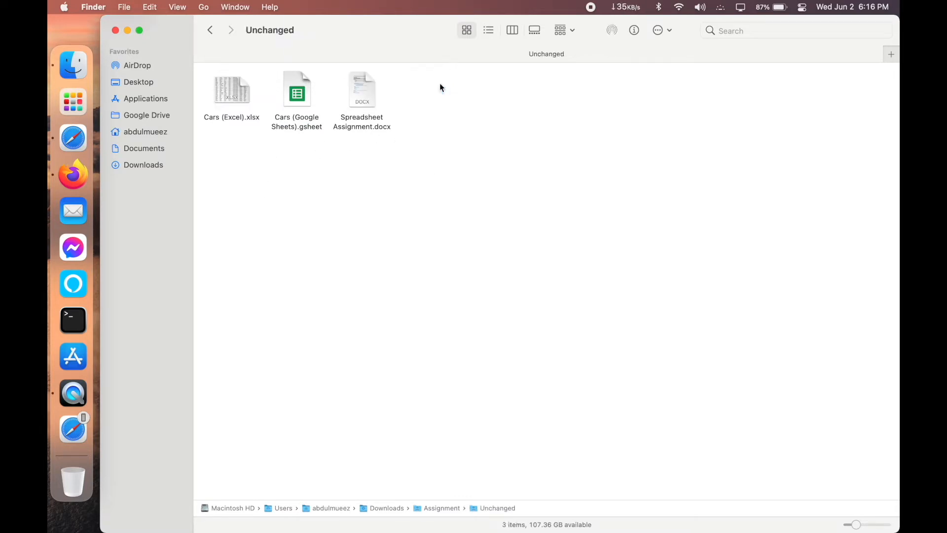
click(211, 31)
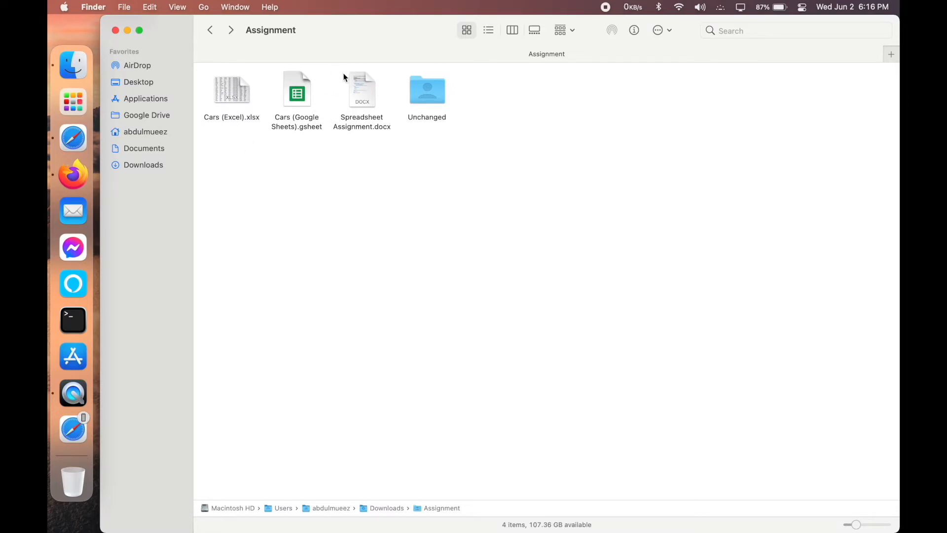
Step: Open Spreadsheet Assignment.docx in Word and review its instruction about not using pen and paper
click(357, 88)
double_click(356, 86)
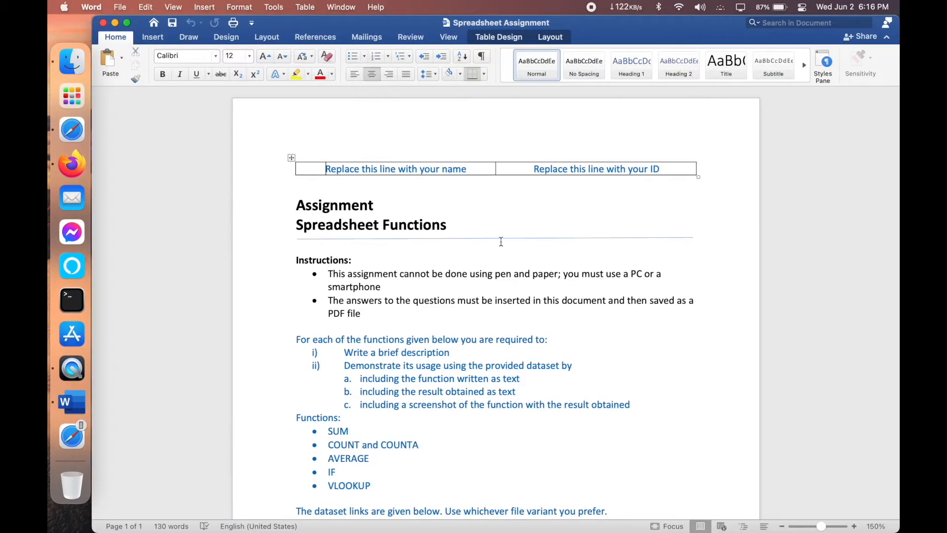
drag(494, 274, 560, 272)
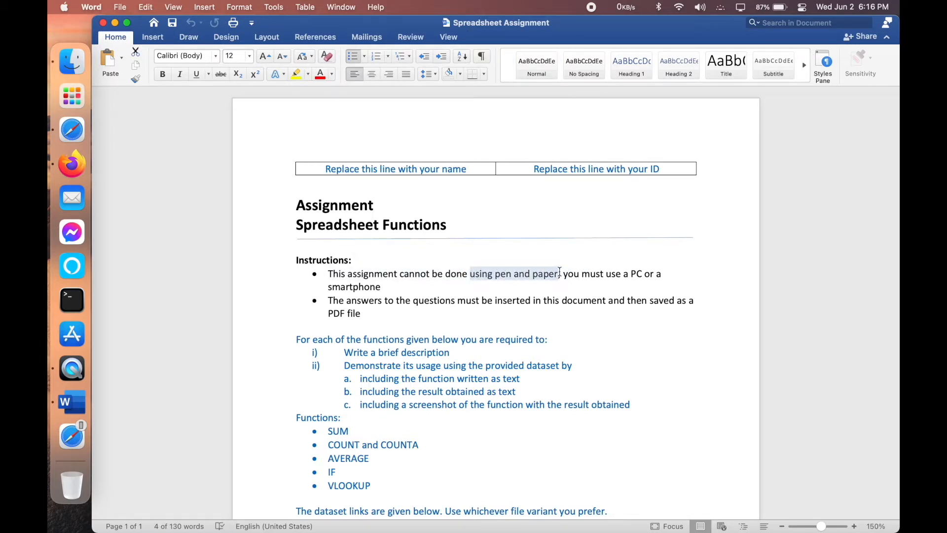
click(420, 311)
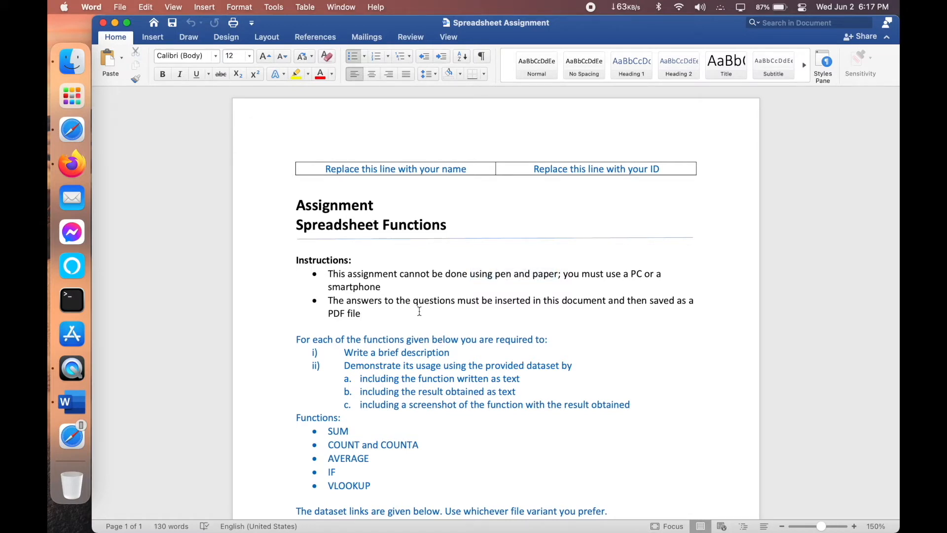
Step: Replace the name and ID placeholders in the table above the title with the student's name and ID
drag(468, 170, 336, 170)
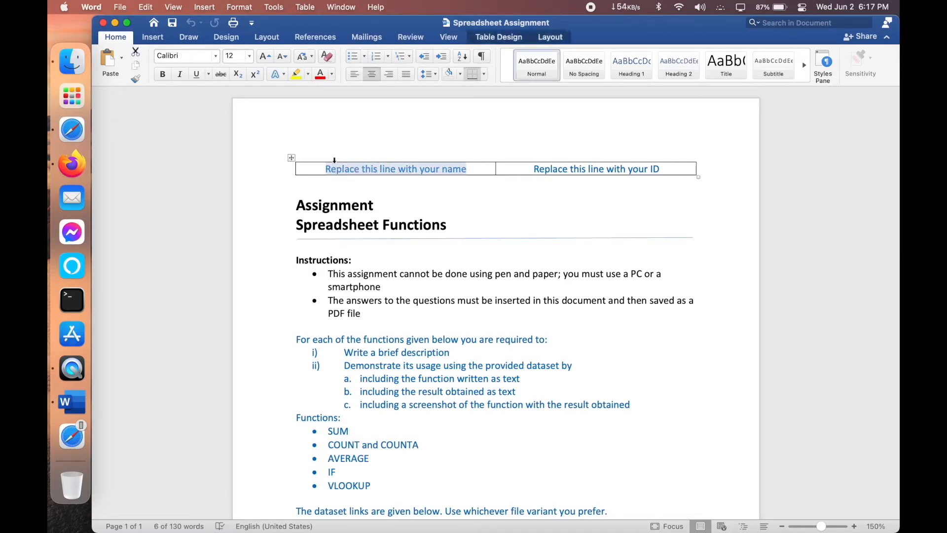
text(ABMZ)
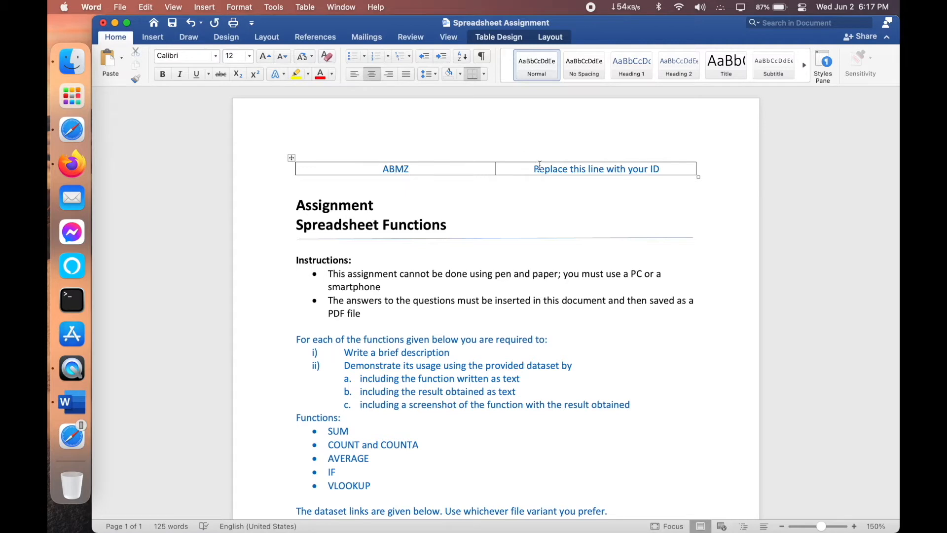
drag(534, 169, 660, 170)
text(2020)
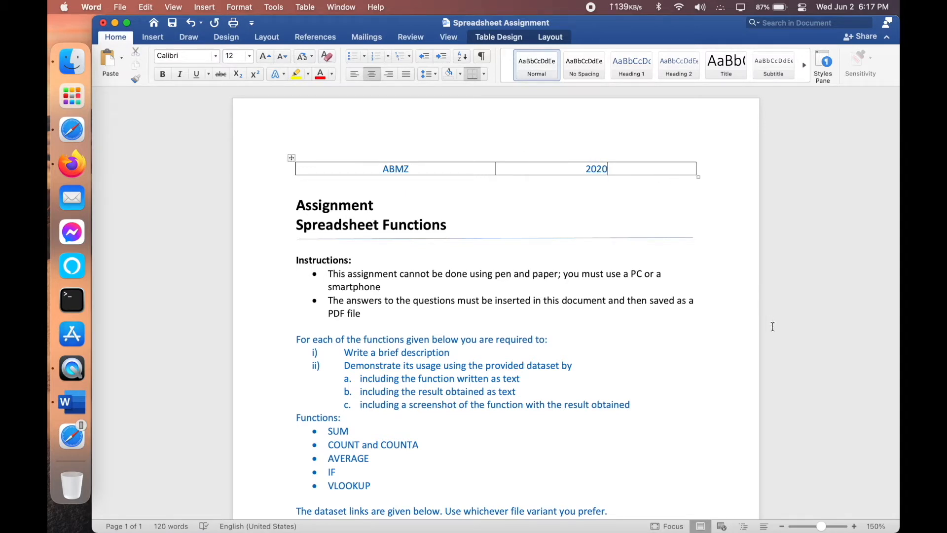
Step: Delete the "Replace this line with your answer" placeholder below the dataset links
scroll(584, 312, down, 5)
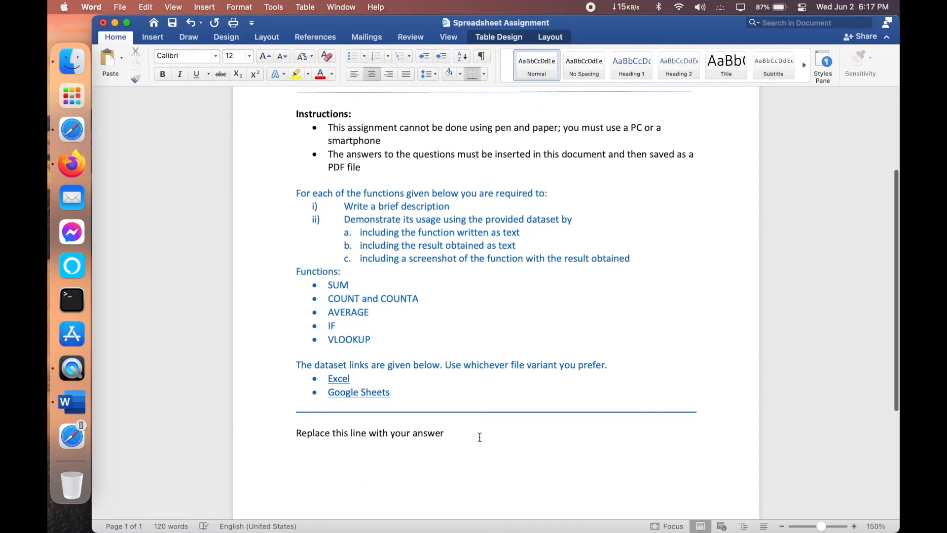
drag(476, 439, 312, 436)
key(BackSpace)
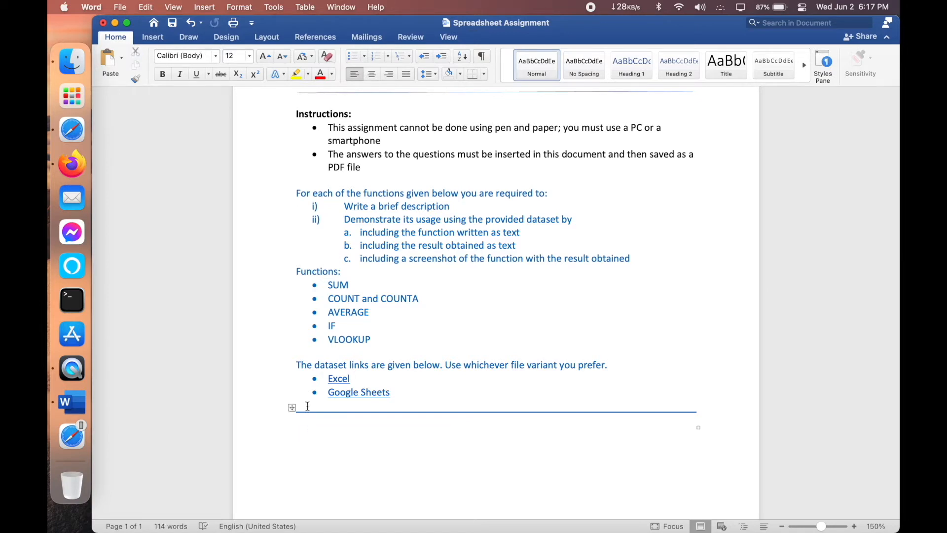
Step: Review the listed functions and description requirement, and add a bold "SUM" heading in the answer area below the divider
drag(370, 337, 320, 282)
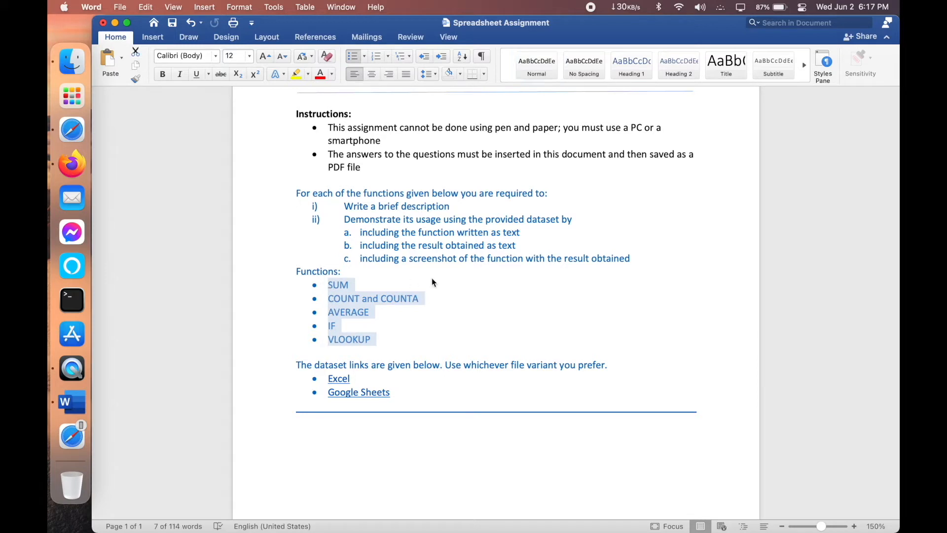
double_click(434, 206)
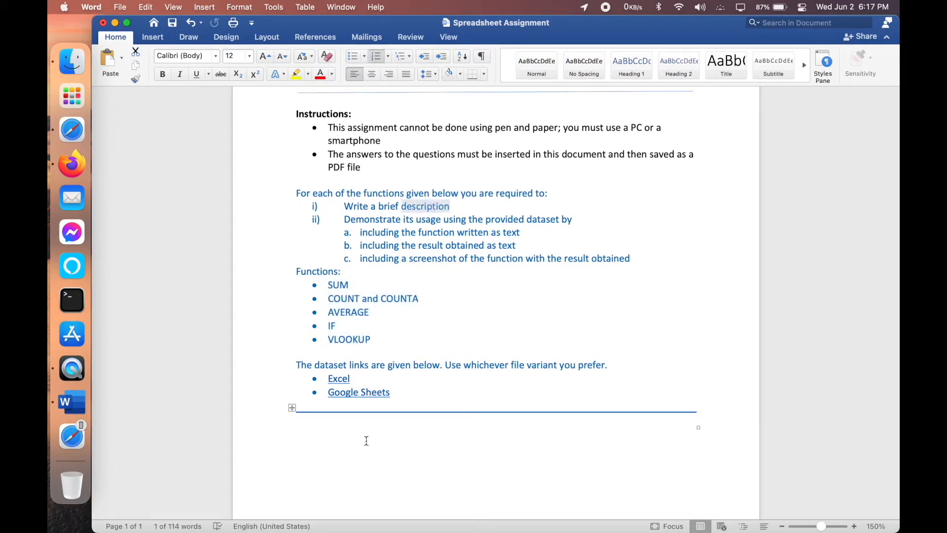
click(367, 442)
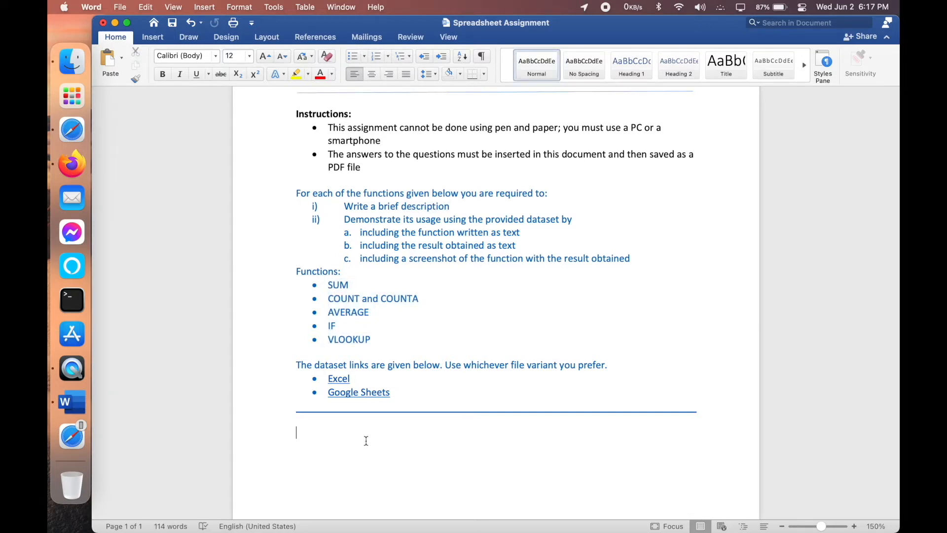
text(SUM)
key(shift+Home)
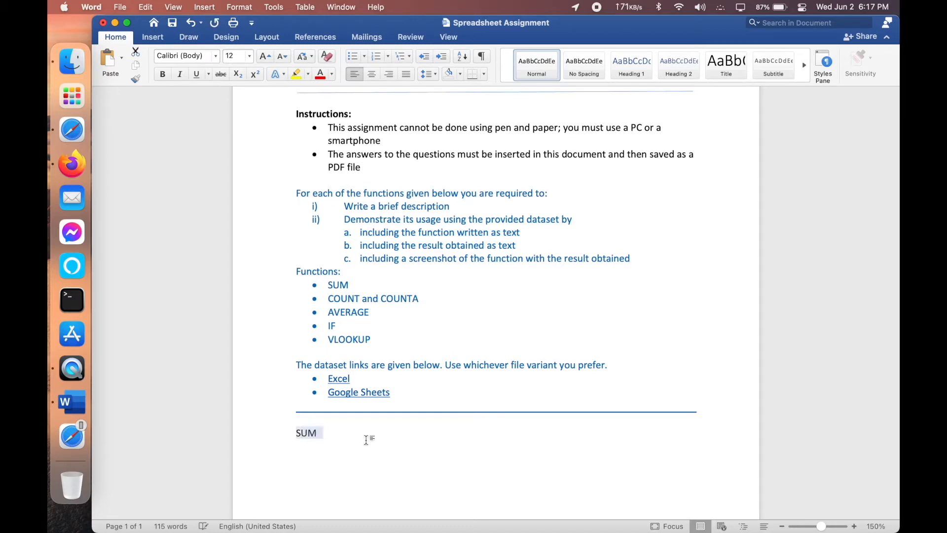
key(super+b)
click(366, 440)
key(Return)
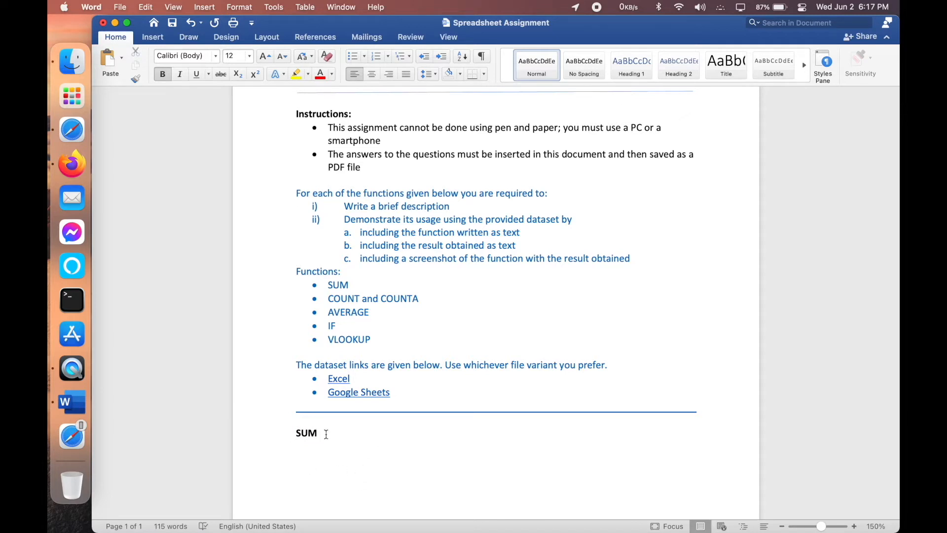
Step: Toggle bold formatting off and back on for the SUM heading
click(291, 430)
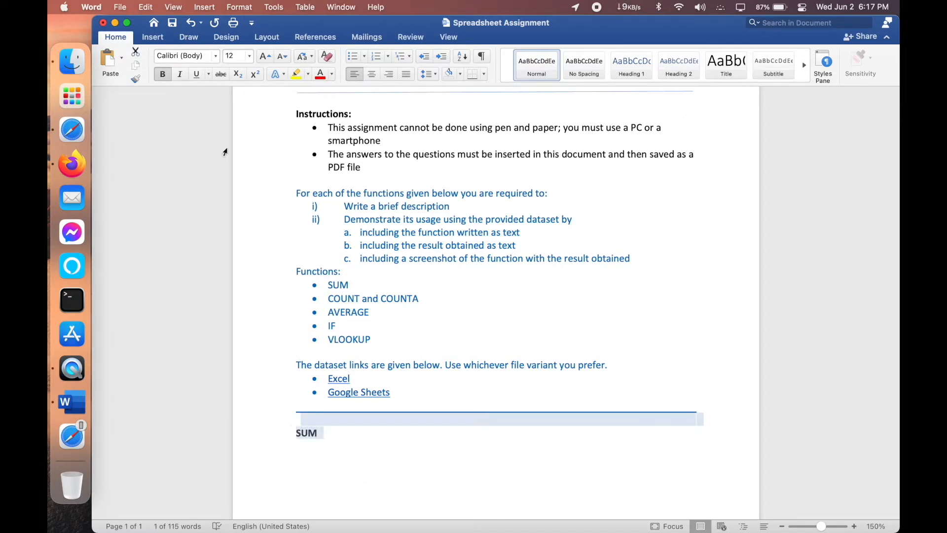
click(165, 75)
click(164, 74)
Step: Add a non-bold "Description:" line directly below the SUM heading
click(339, 487)
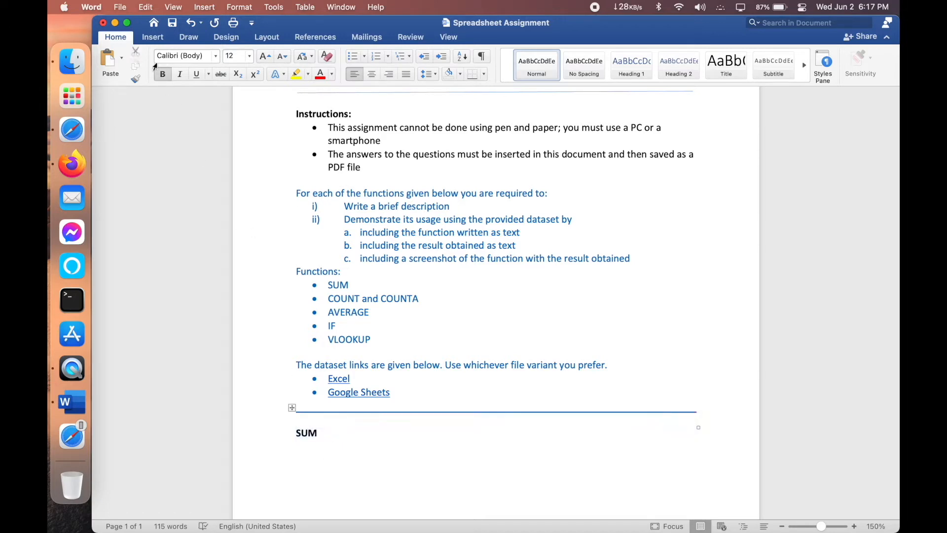
click(163, 75)
text(Description)
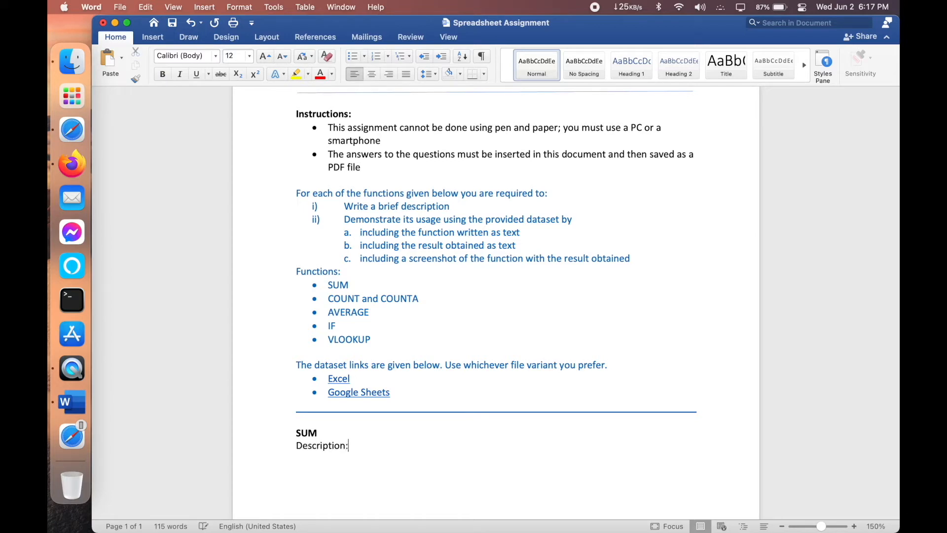
text(:)
Step: Open the Cars (Excel).xlsx dataset in Excel from Finder's Assignment folder
click(72, 61)
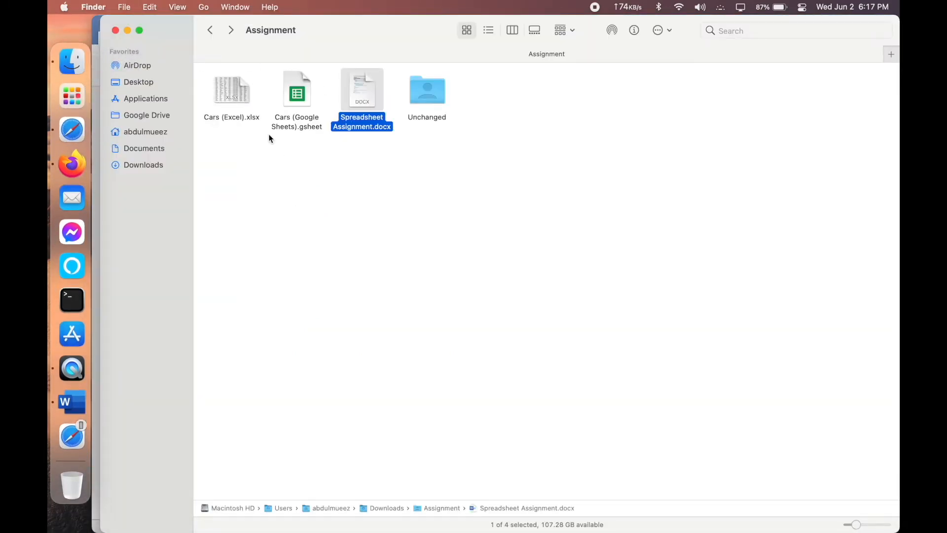
click(248, 89)
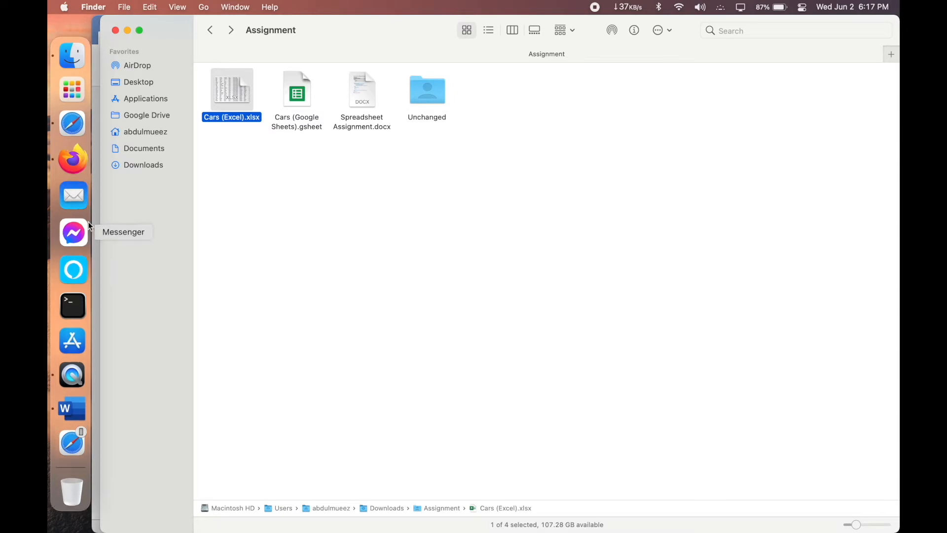
click(74, 161)
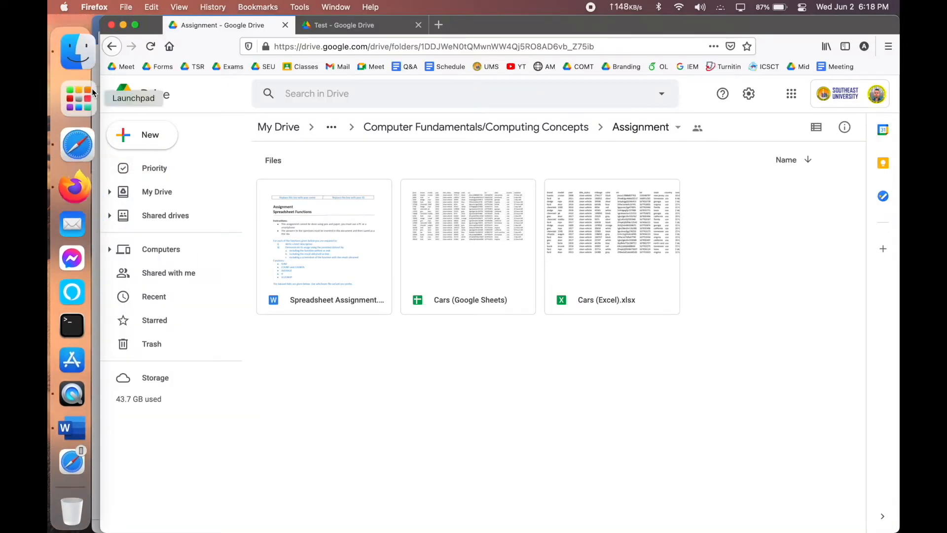
click(73, 72)
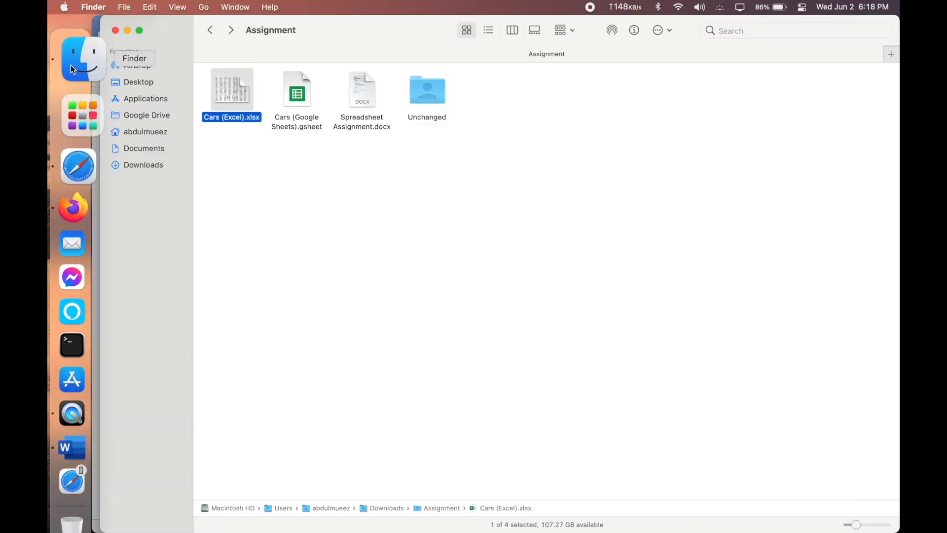
double_click(243, 81)
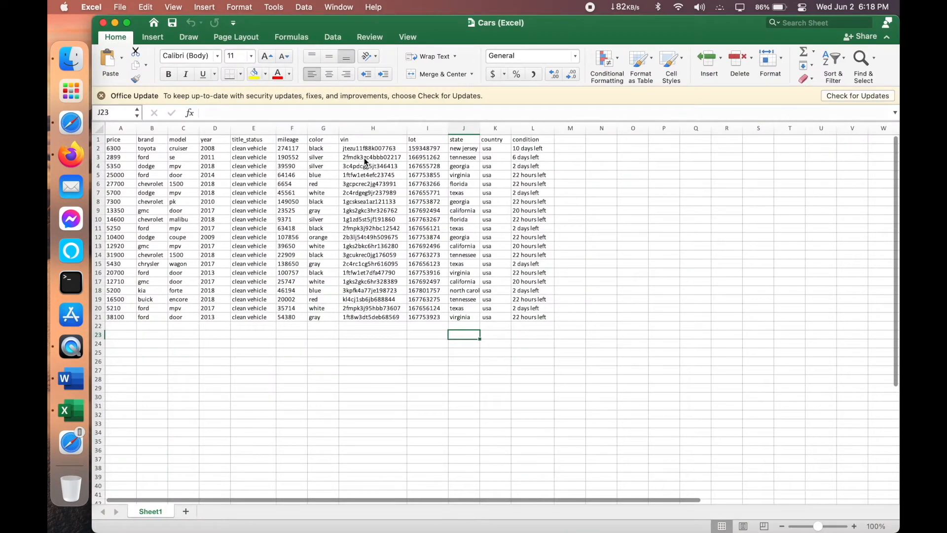
Step: Enter the formula =SUM(F2,F3) in cell F22 below the mileage column
click(854, 526)
click(855, 527)
click(855, 526)
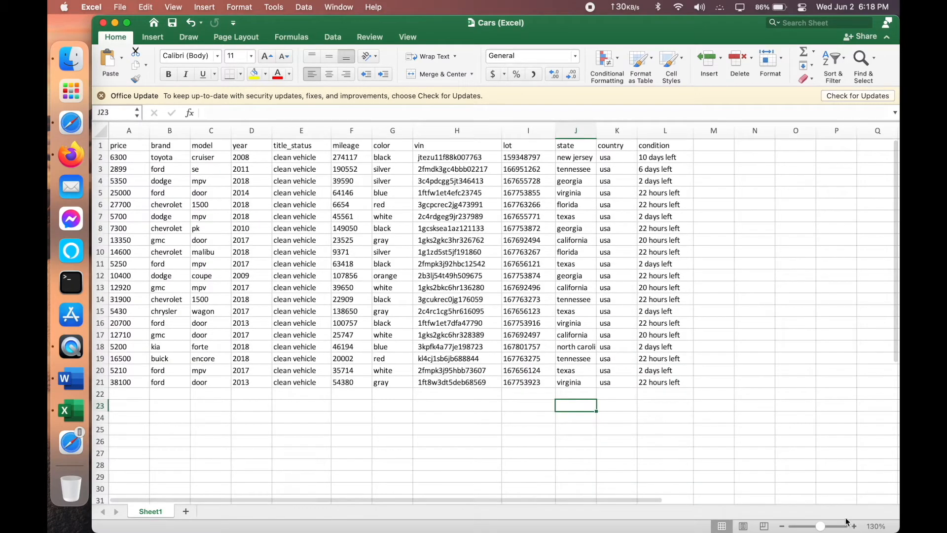
click(854, 526)
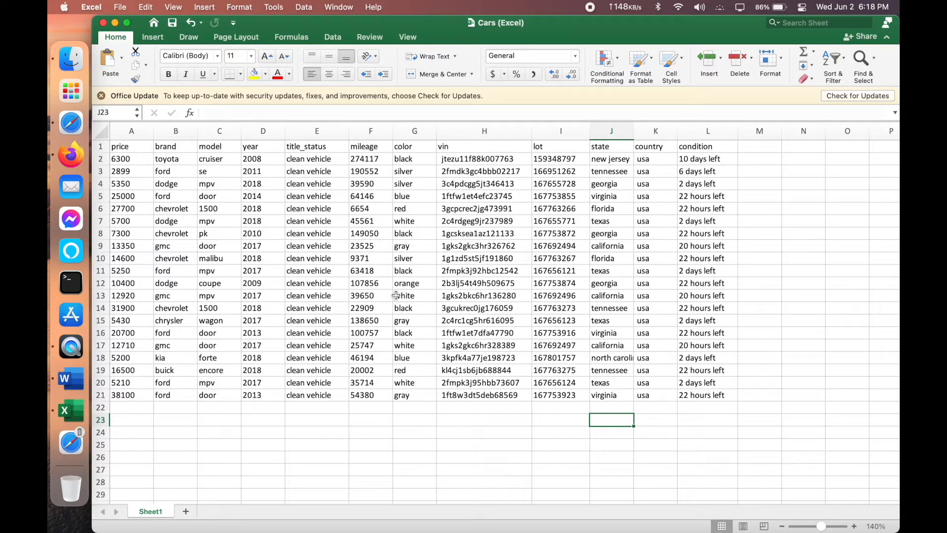
click(361, 160)
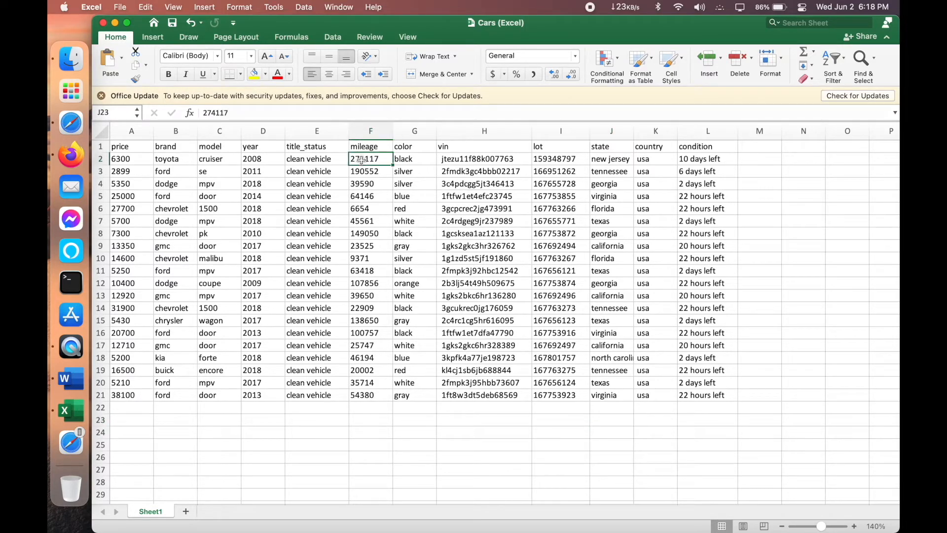
click(362, 406)
double_click(362, 405)
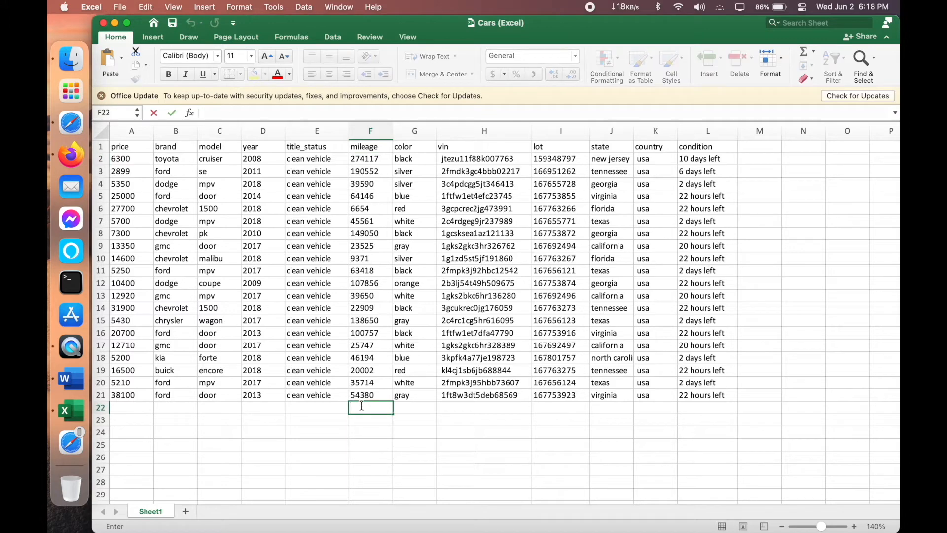
click(299, 115)
text(=sum()
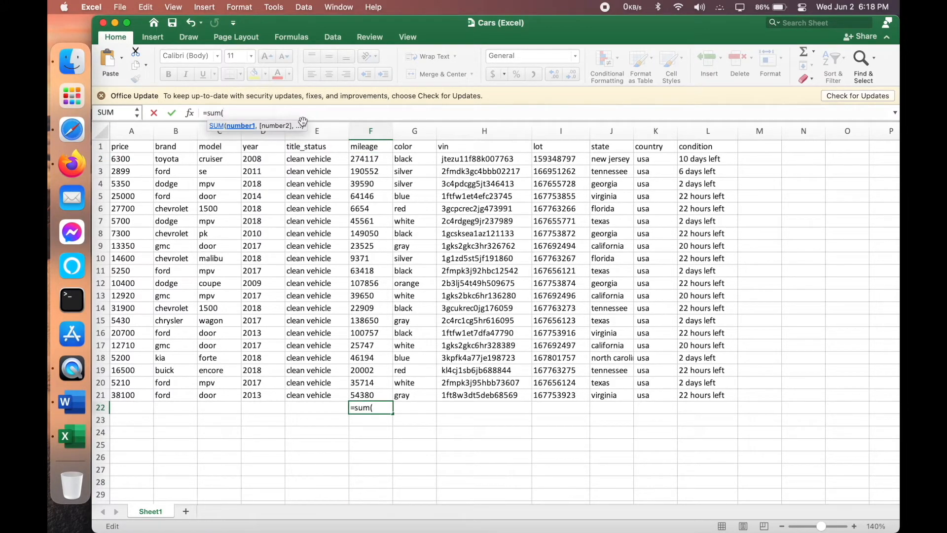
click(364, 158)
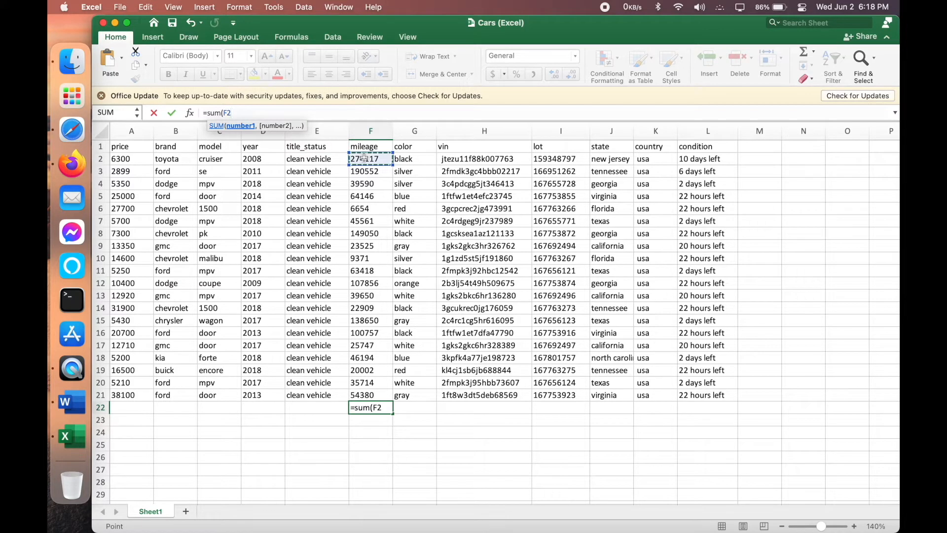
text(,)
click(367, 171)
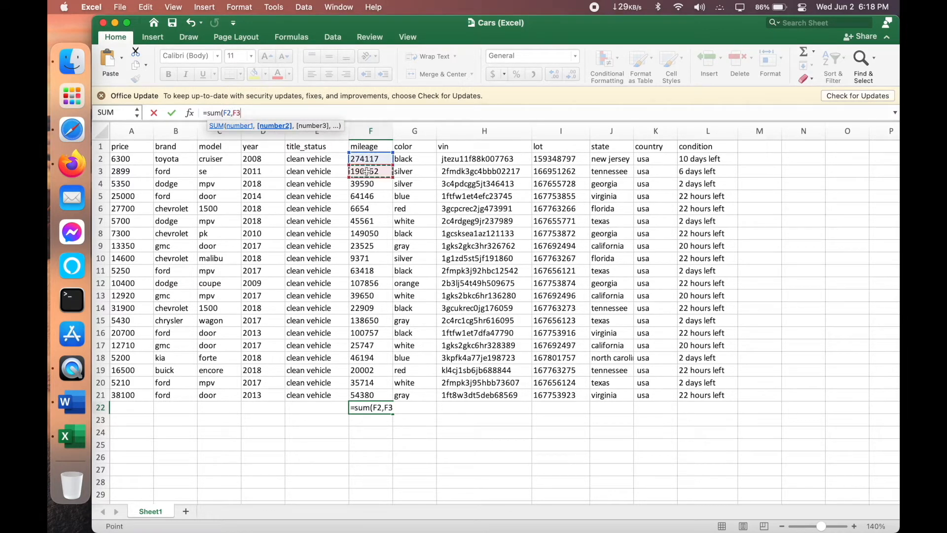
text())
key(Return)
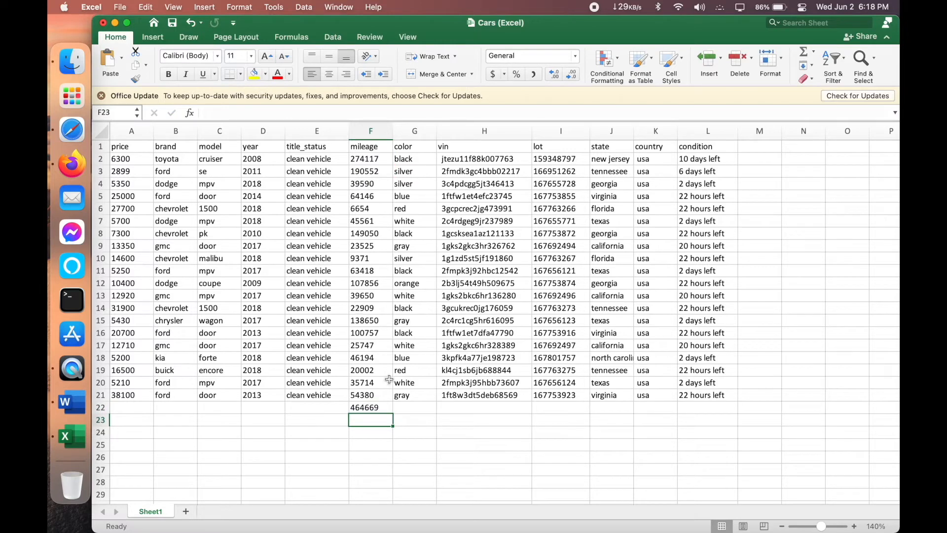
Step: Add F5 as a third argument to the SUM formula in cell F22
click(388, 404)
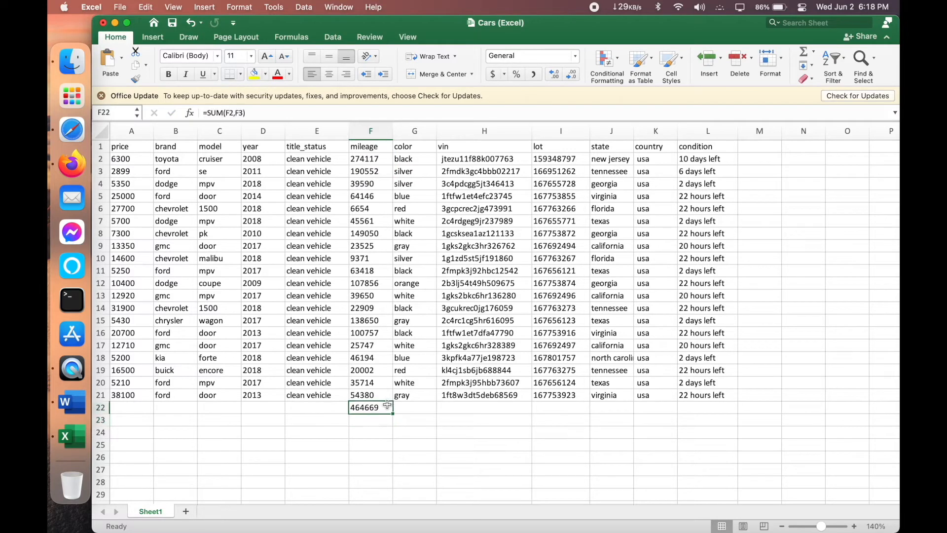
click(246, 113)
text(,)
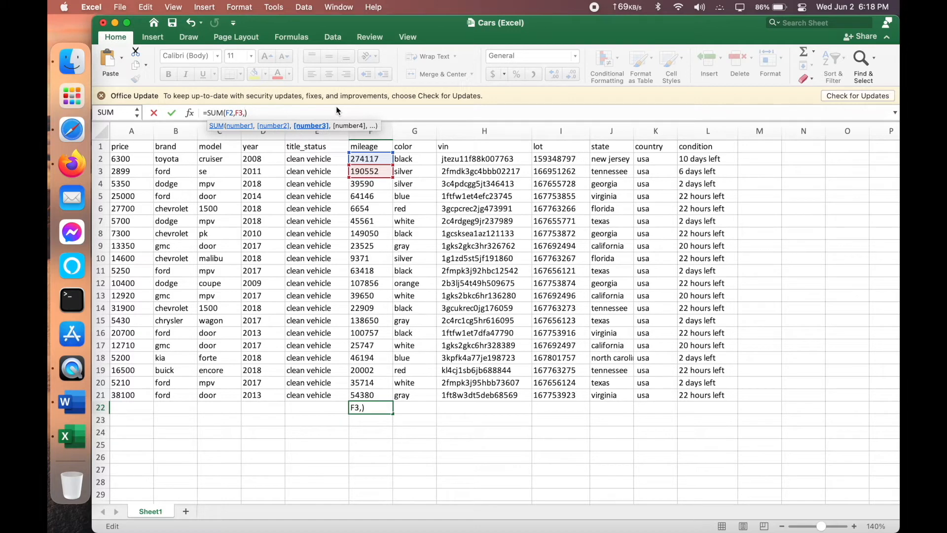
text(f5)
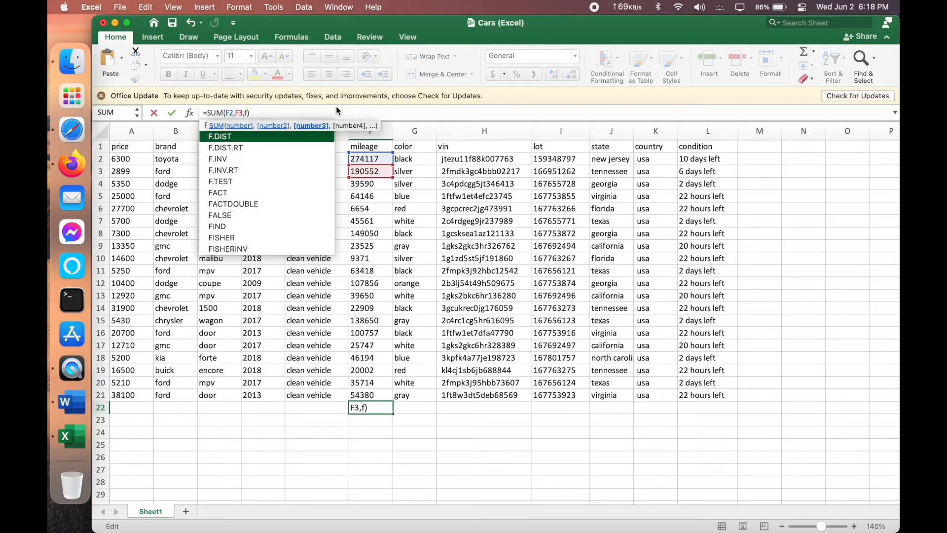
text())
key(Return)
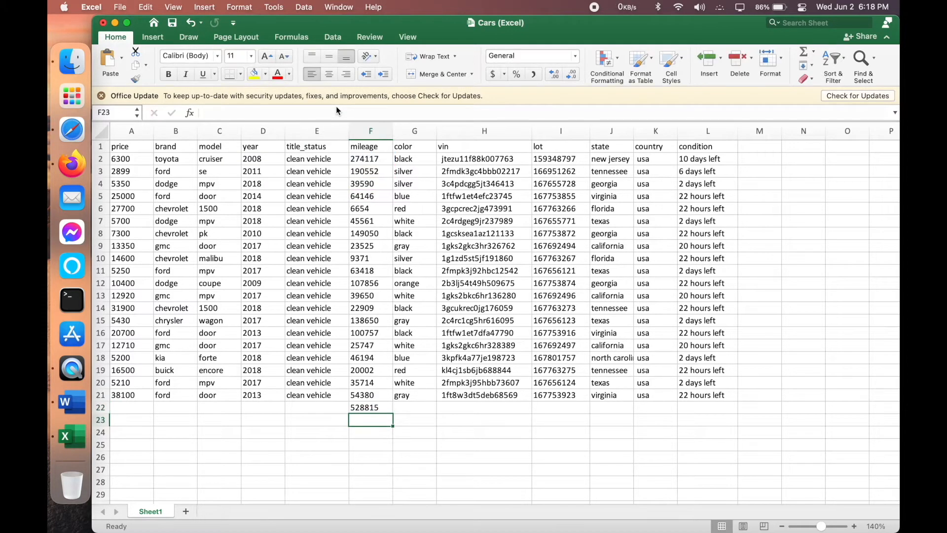
click(387, 407)
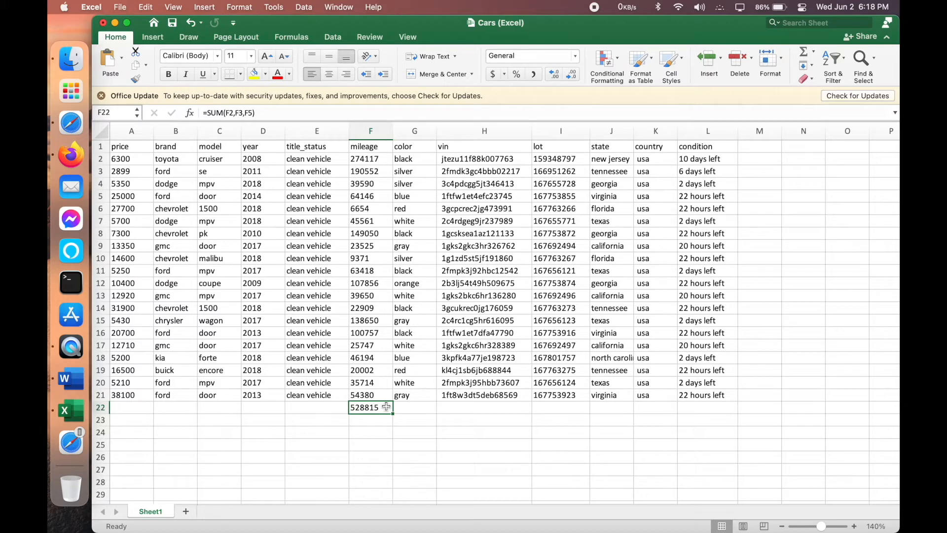
Step: Replace the separate cell arguments of the F22 formula with the full mileage range, giving =SUM(F2:F21)
click(368, 162)
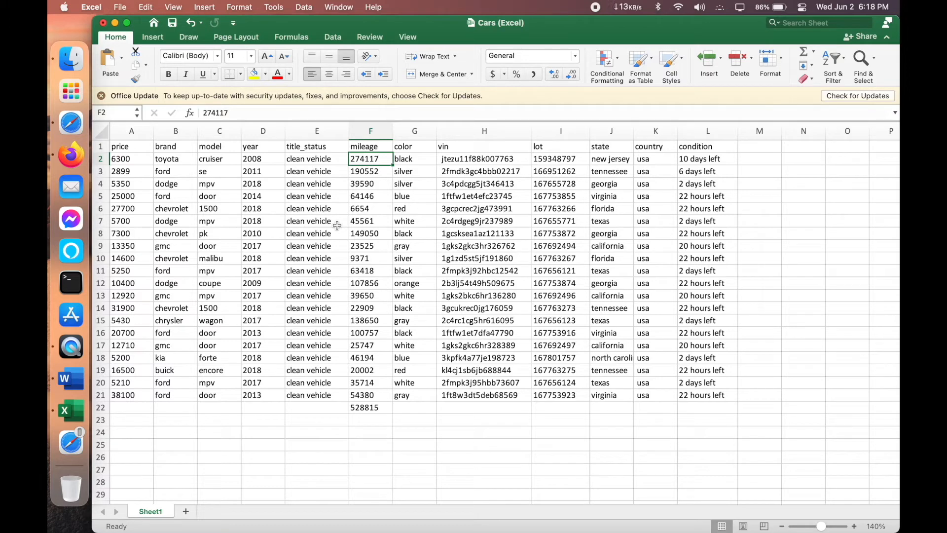
click(362, 409)
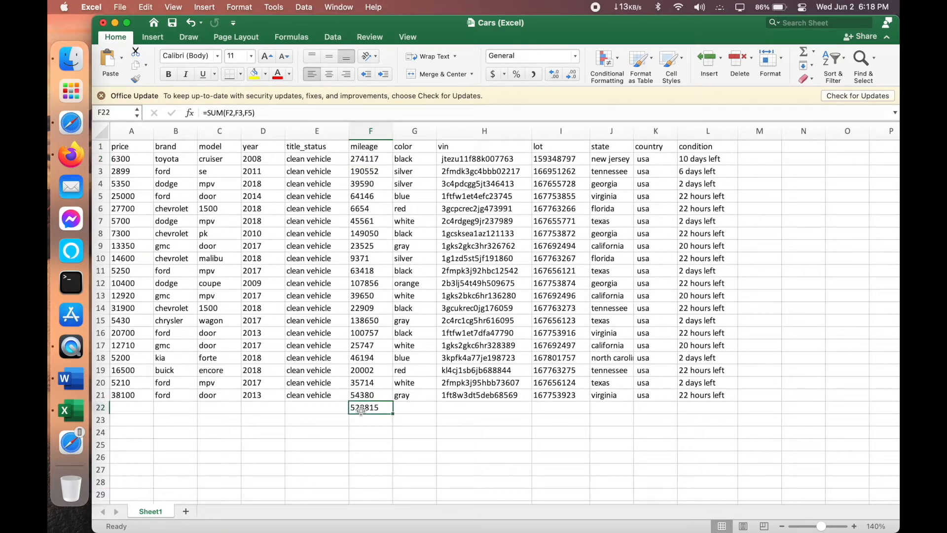
click(252, 113)
drag(252, 113, 232, 112)
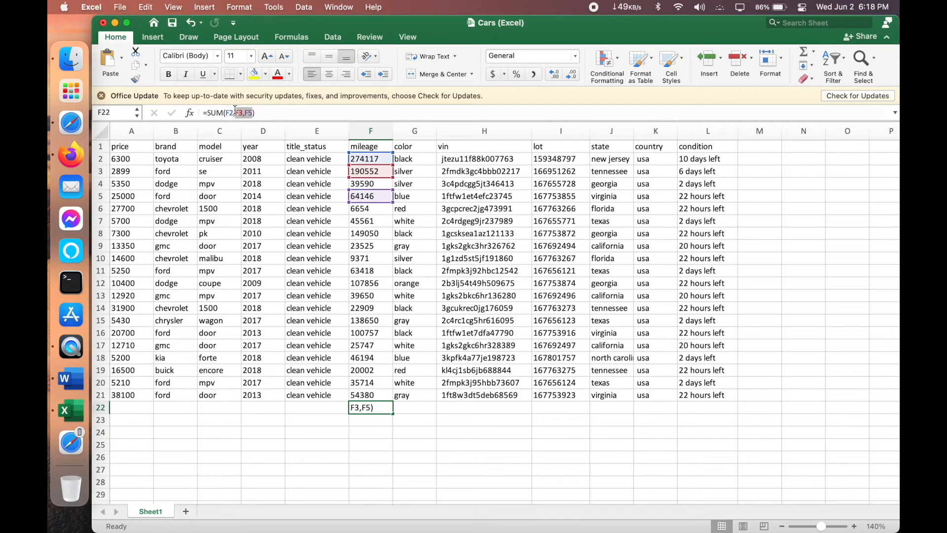
key(BackSpace)
key(BackSpace)
text(:)
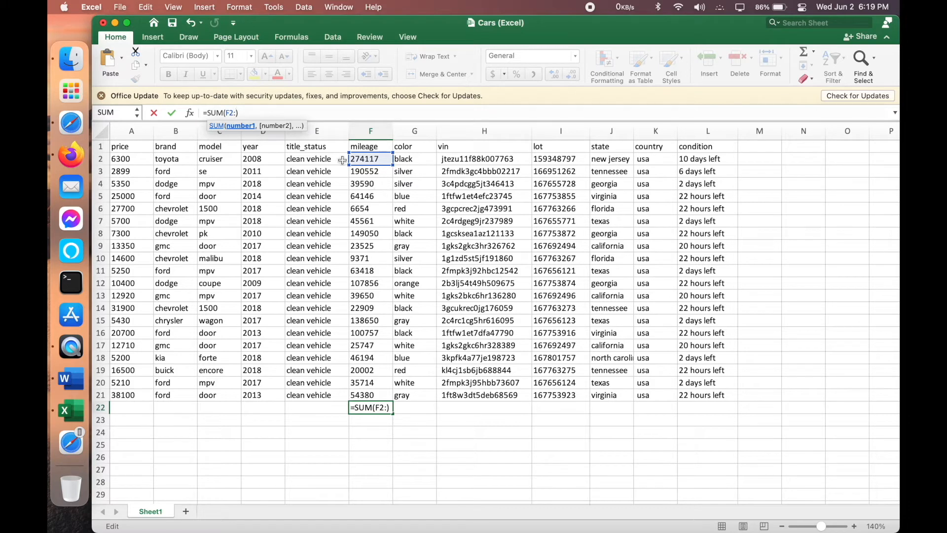
click(374, 395)
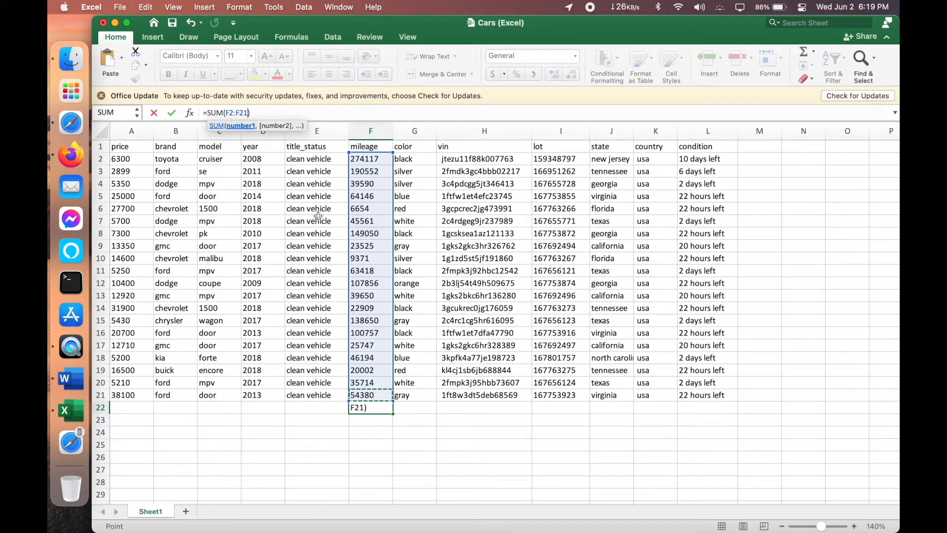
key(Return)
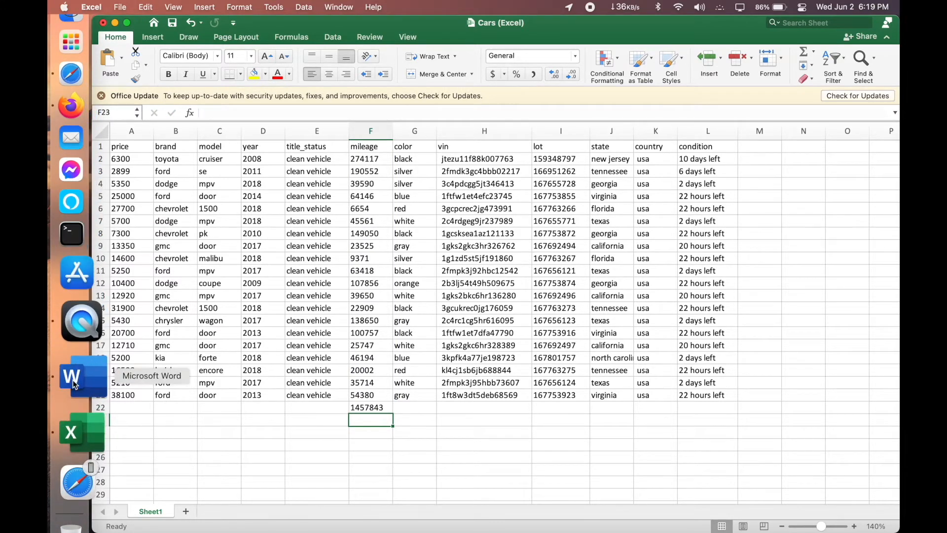
Step: Replace the range in the F22 formula with typed numbers so that it reads =SUM(200,200)
click(221, 116)
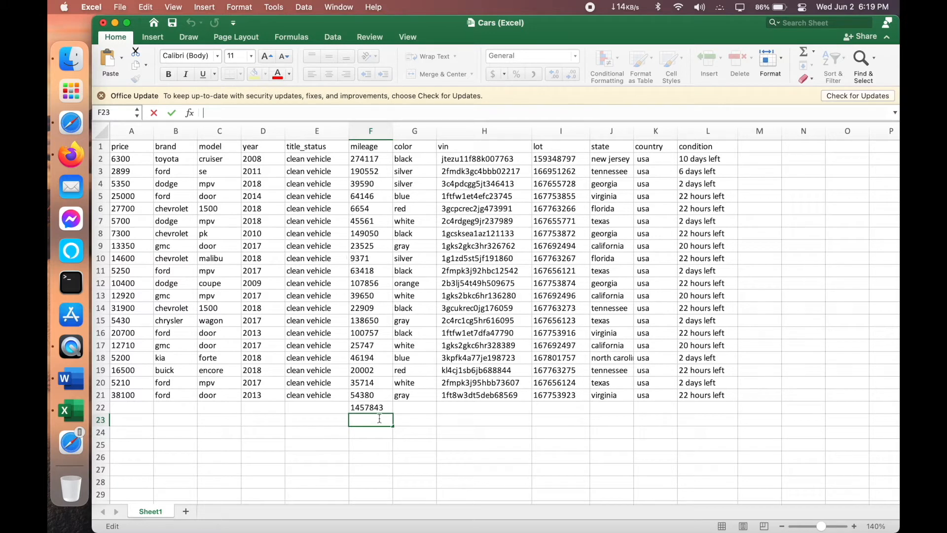
click(365, 410)
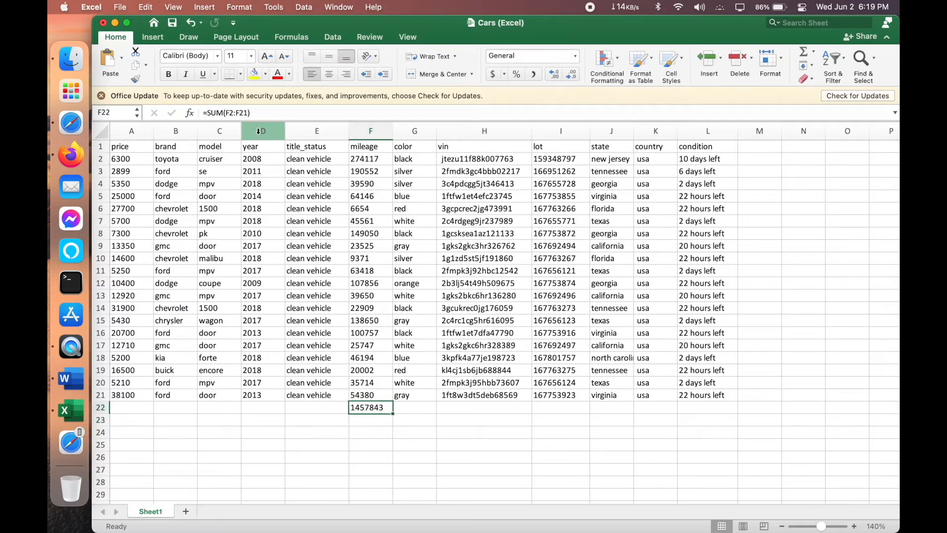
click(444, 111)
key(BackSpace)
key(BackSpace)
key(BackSpace)
key(BackSpace)
key(BackSpace)
key(BackSpace)
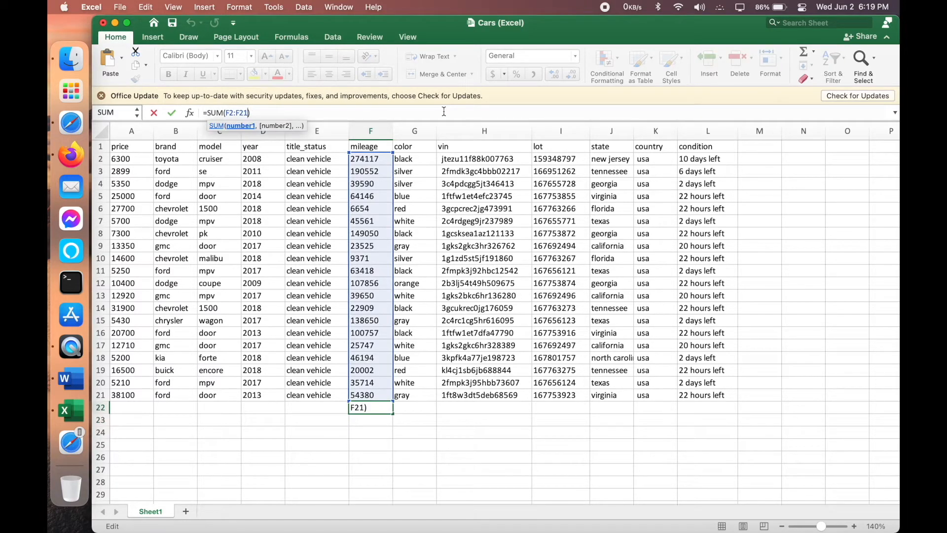
text(200,)
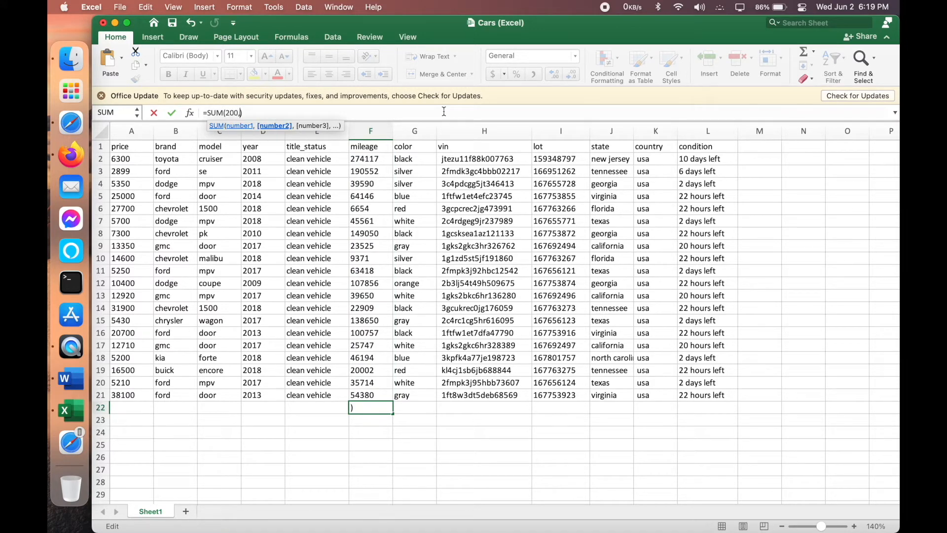
text(200)
key(Return)
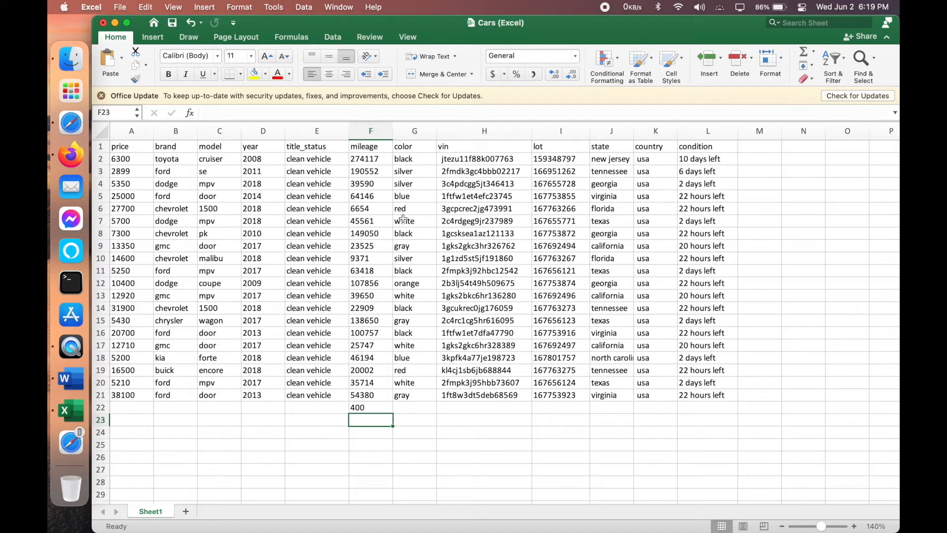
Step: Add 600 as a third number in the F22 SUM formula
click(370, 407)
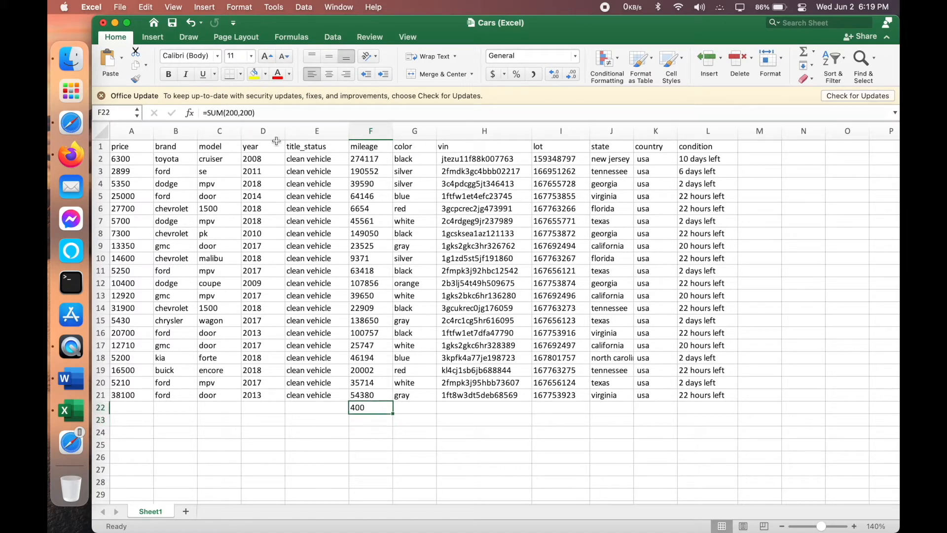
click(254, 113)
text(,600)
key(Return)
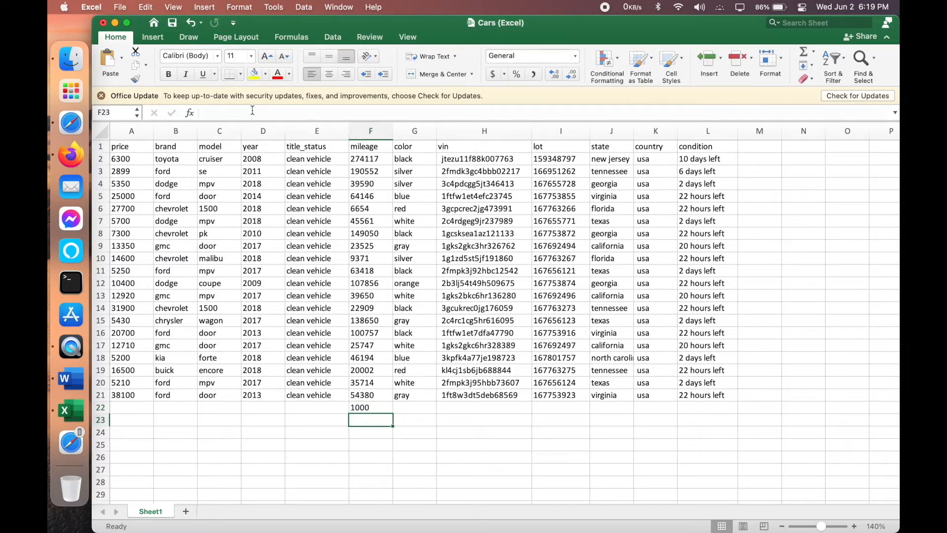
Step: Switch to the Spreadsheet Assignment document in Word, number the Description line as i), and start a new line below it
key(ctrl+Up)
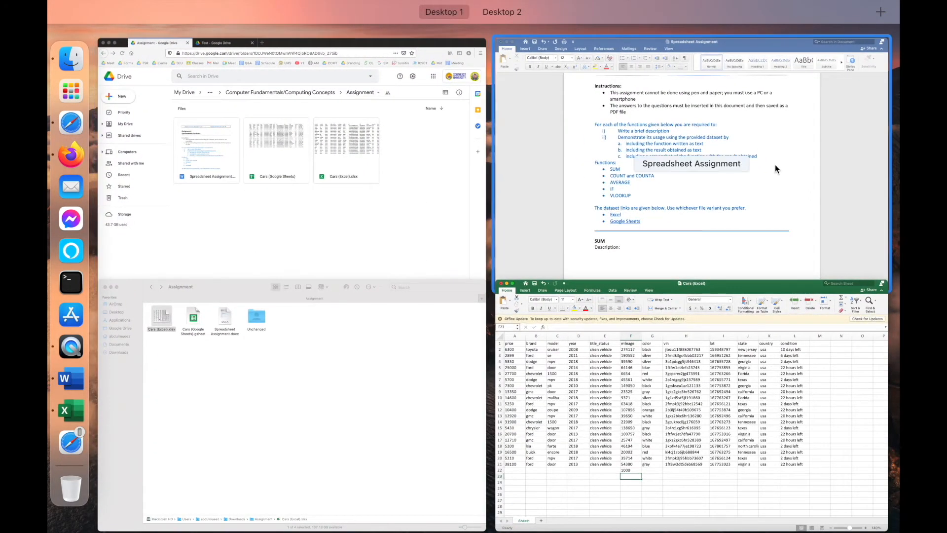
click(773, 168)
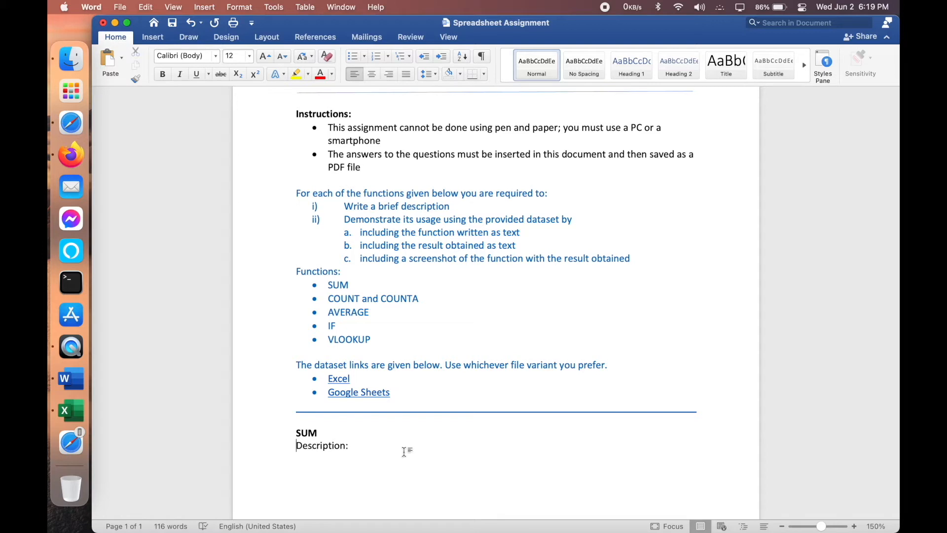
text(i))
key(Tab)
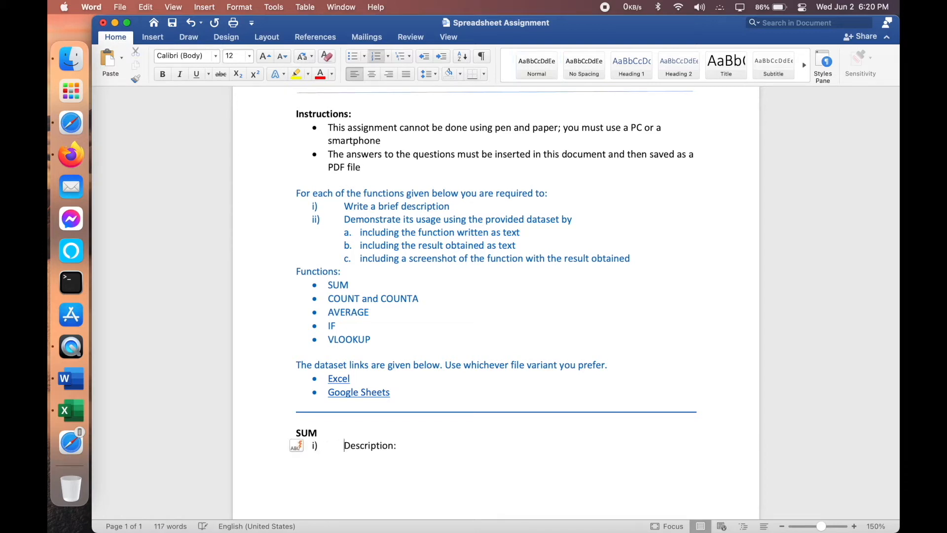
click(442, 449)
key(Return)
Step: Switch to the Cars workbook in Excel and begin a SUM formula in cell A22, directly below the price values
click(71, 410)
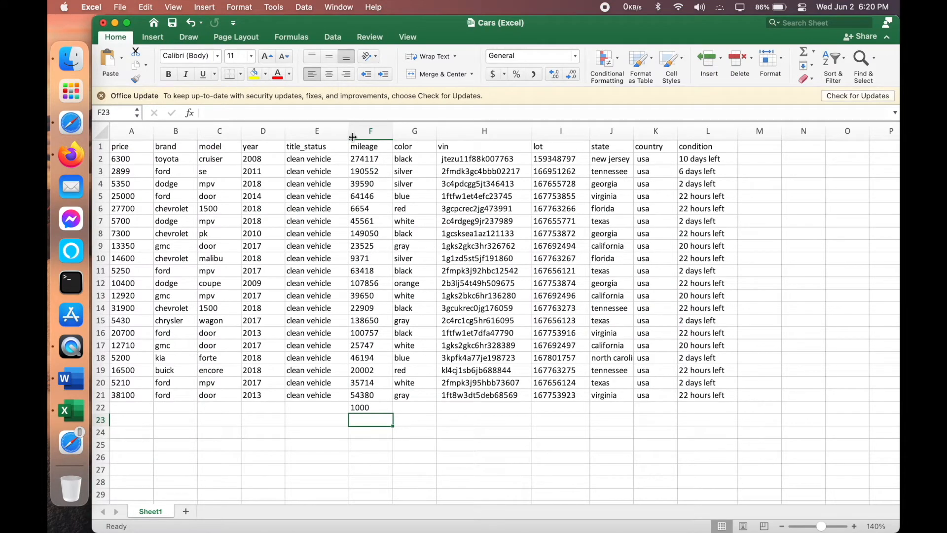
click(137, 159)
drag(138, 159, 133, 392)
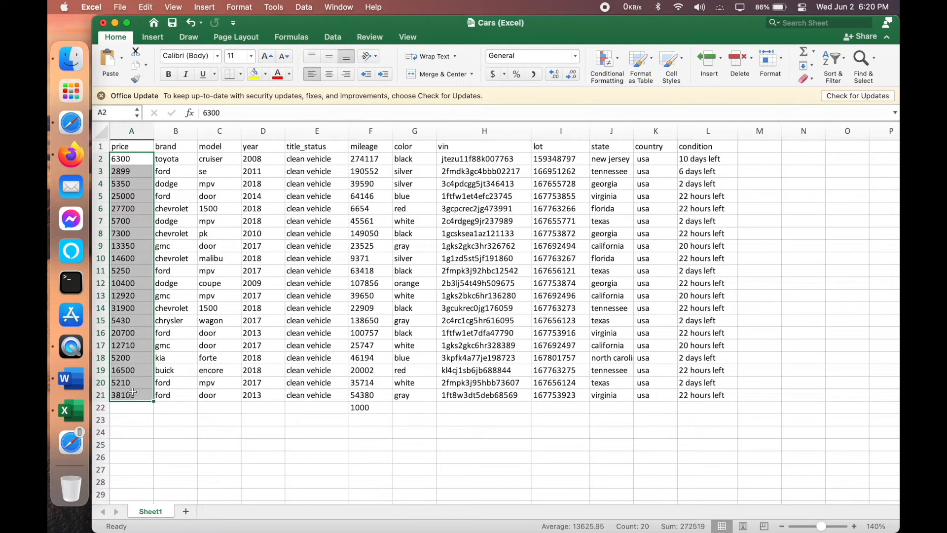
click(131, 408)
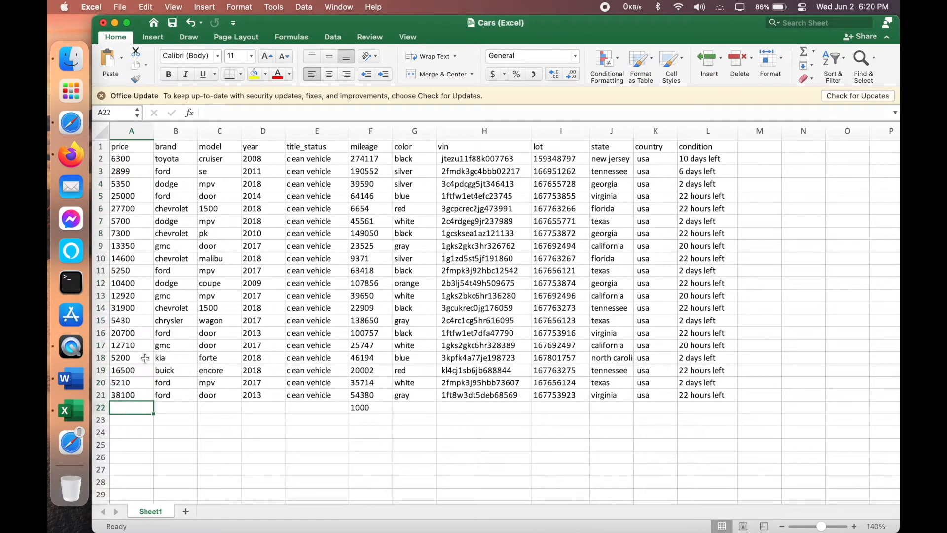
text(=su)
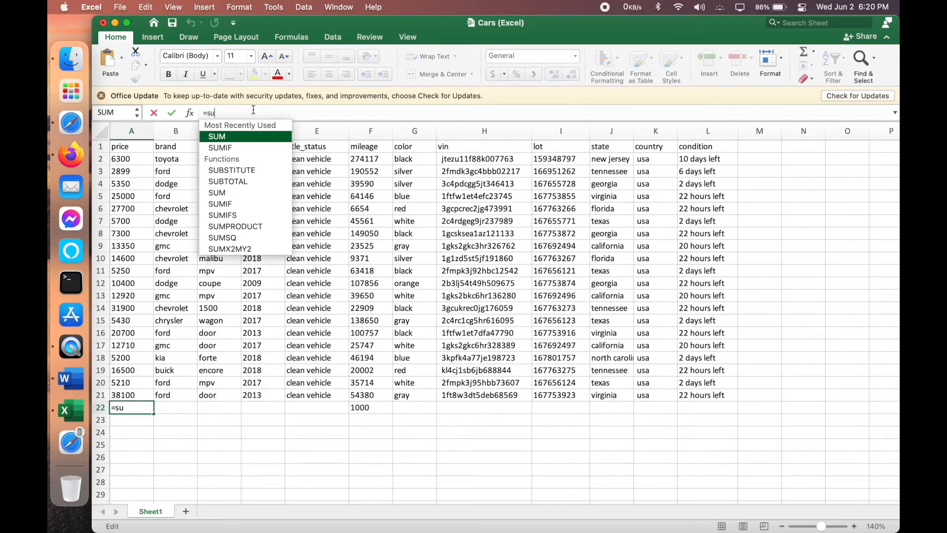
text(m()
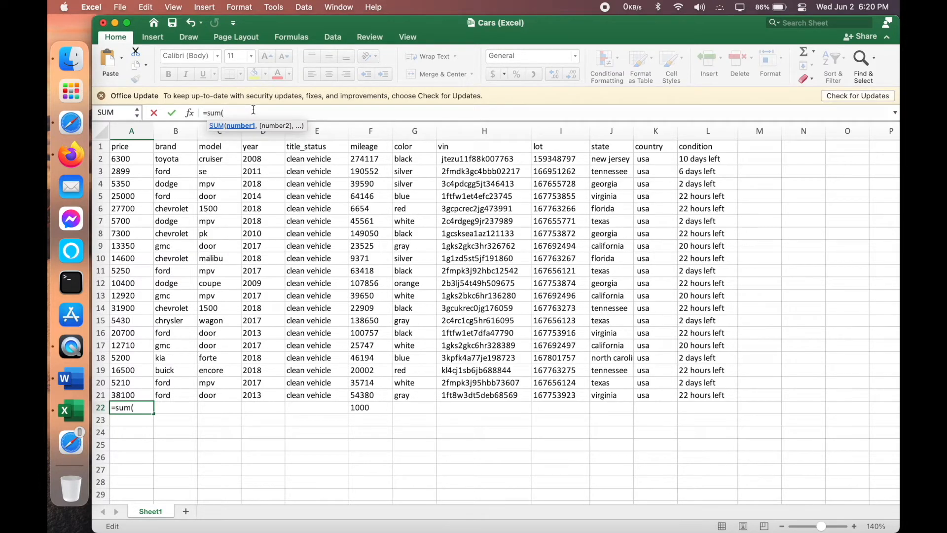
key(ctrl+a)
text(=SUM()
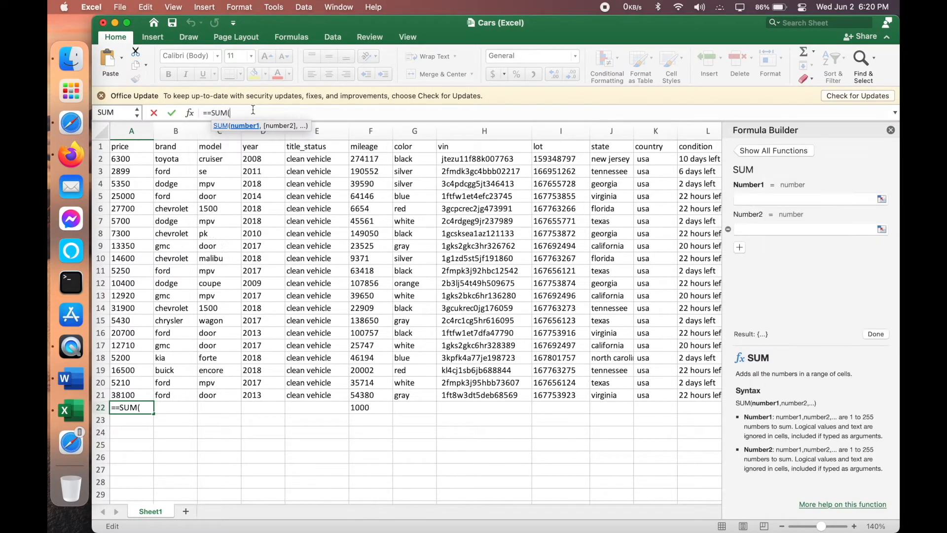
key(Left)
key(Left)
key(Left)
key(Left)
key(BackSpace)
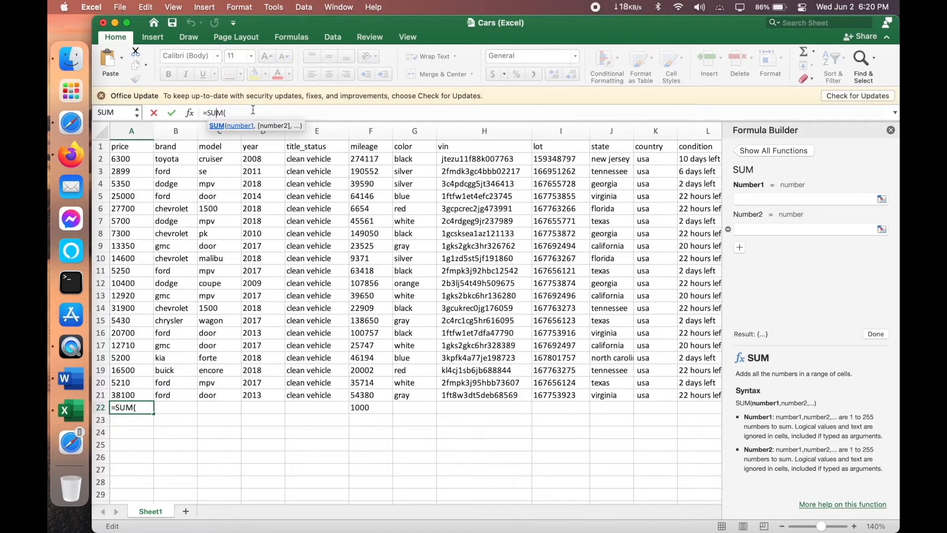
Step: Complete the A22 formula with the full price range as =SUM(A2:A21) and close the Formula Builder
drag(121, 159, 127, 385)
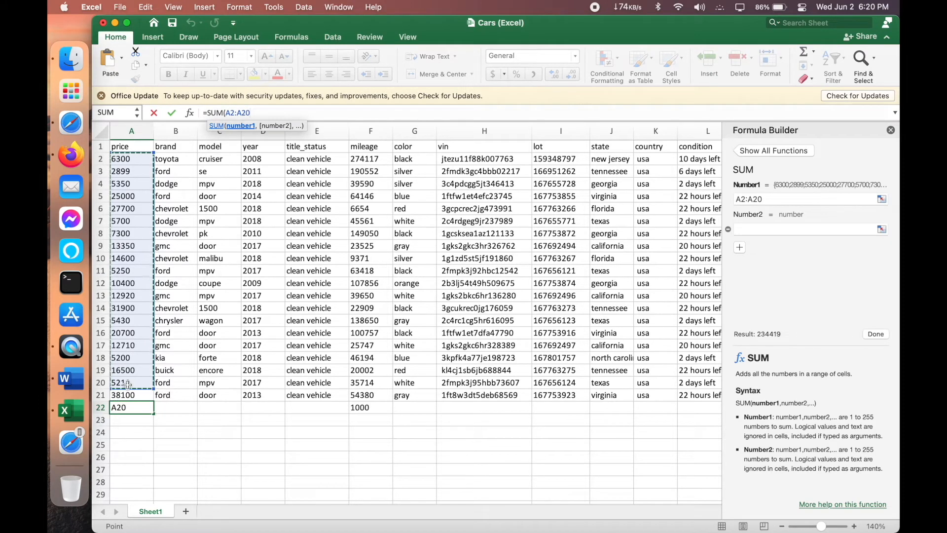
drag(127, 384, 128, 390)
key(Return)
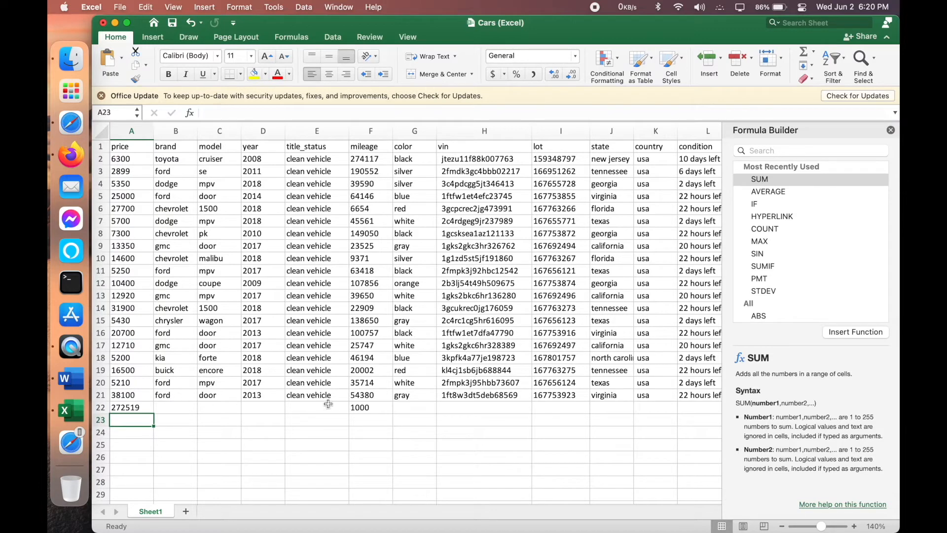
click(891, 130)
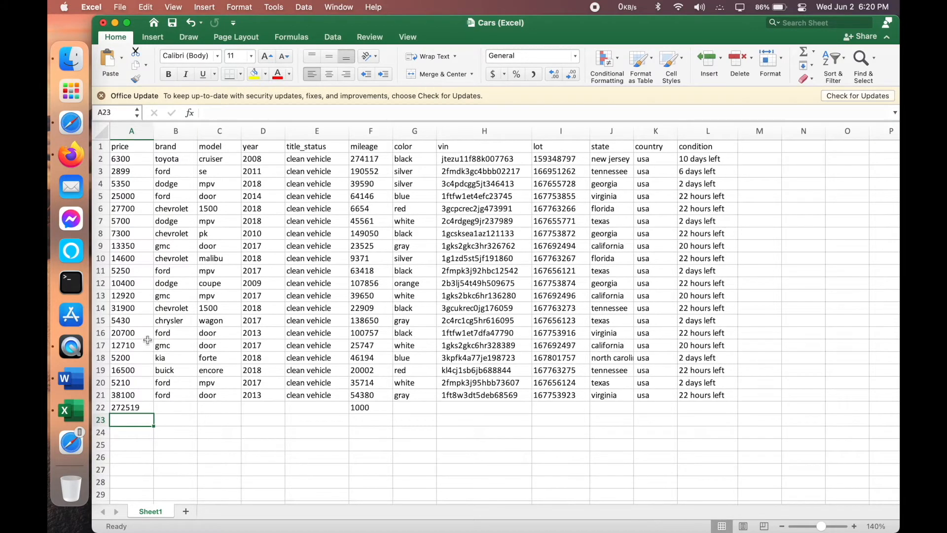
Step: Copy the formula text of cell A22 and switch to the Spreadsheet Assignment document in Word
click(134, 407)
click(274, 112)
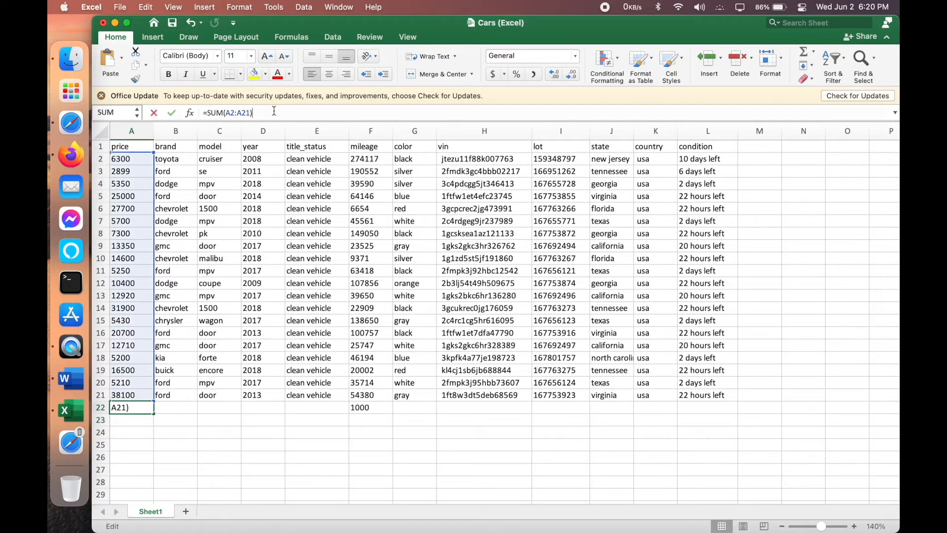
drag(259, 117, 189, 111)
key(super+c)
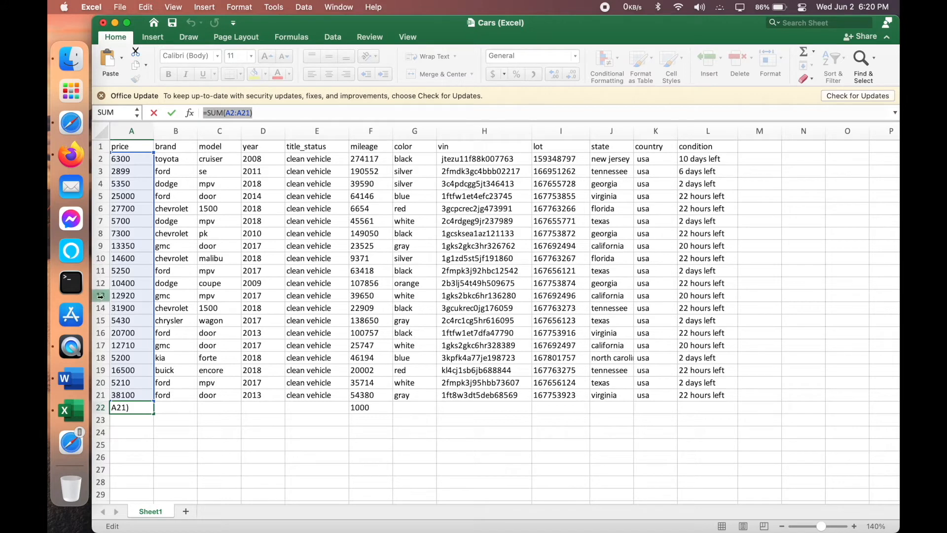
click(81, 377)
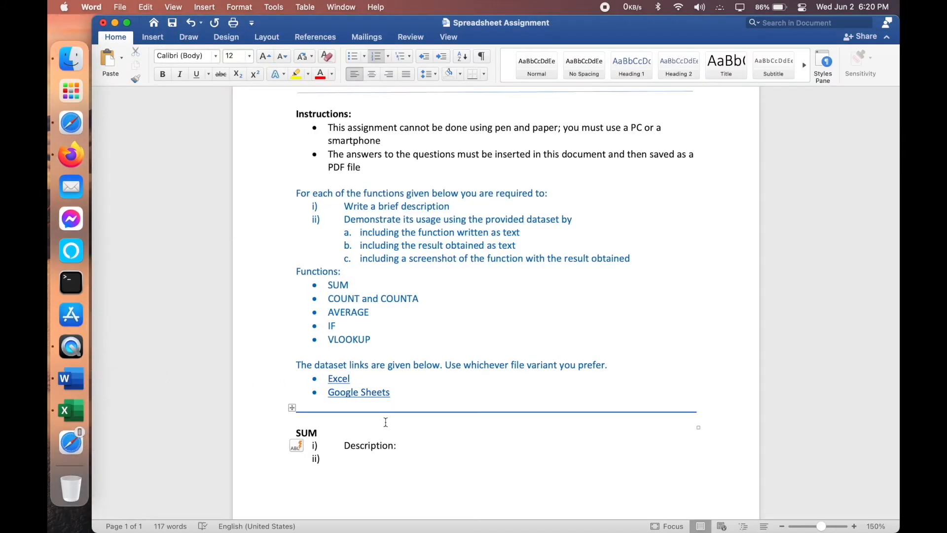
double_click(429, 234)
click(407, 454)
key(super+v)
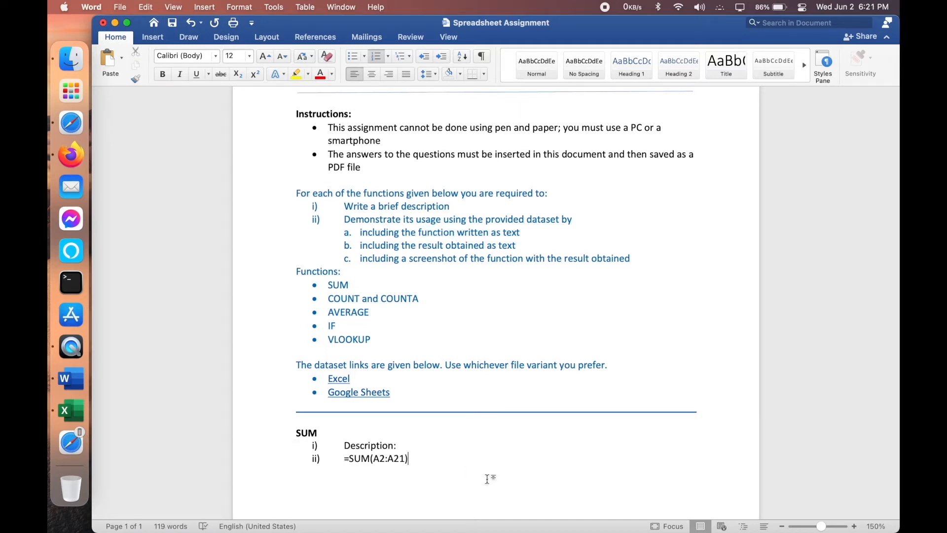
key(super+z)
key(Tab)
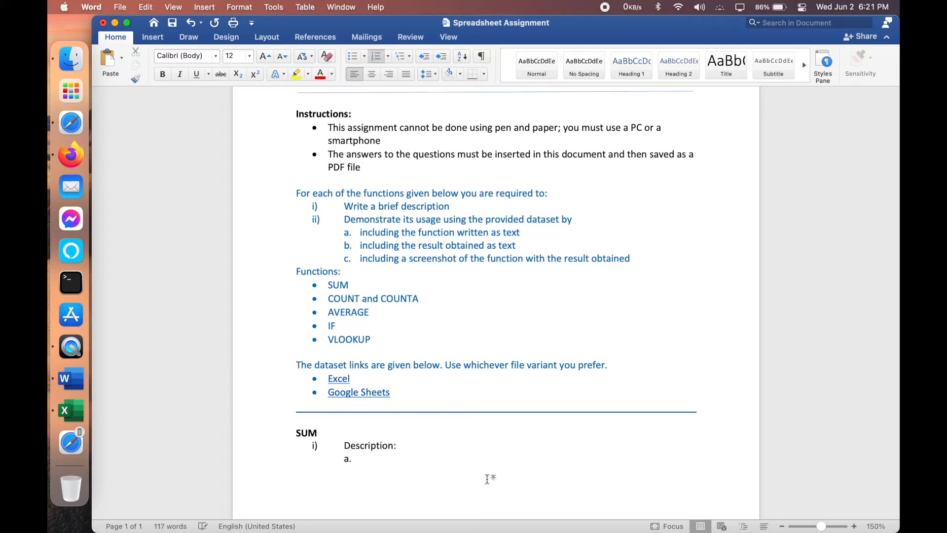
key(super+z)
Step: Title item ii) "Demonstrations", paste =SUM(A2:A21) as its sub-item a, and start sub-item b
text(Demonstrations)
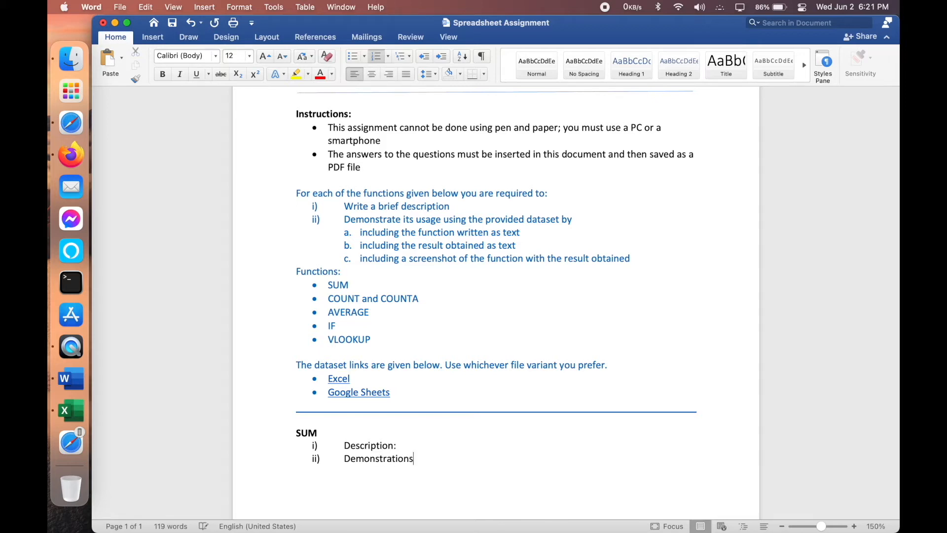
key(Return)
key(Tab)
key(super+v)
key(Return)
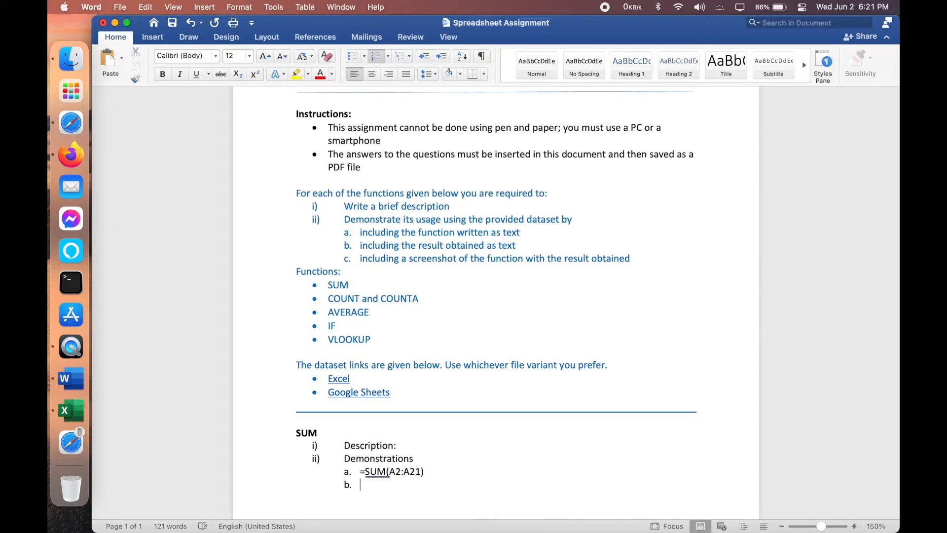
Step: Switch to Excel, keep the A22 formula as =SUM(A2:A21), copy the cell's result, and return to the Word document
click(90, 407)
click(214, 441)
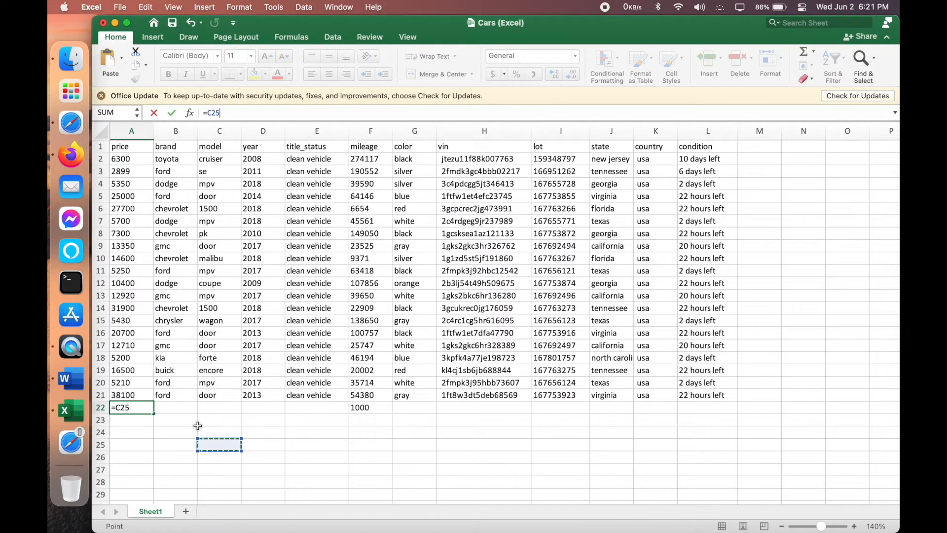
key(super+z)
key(Return)
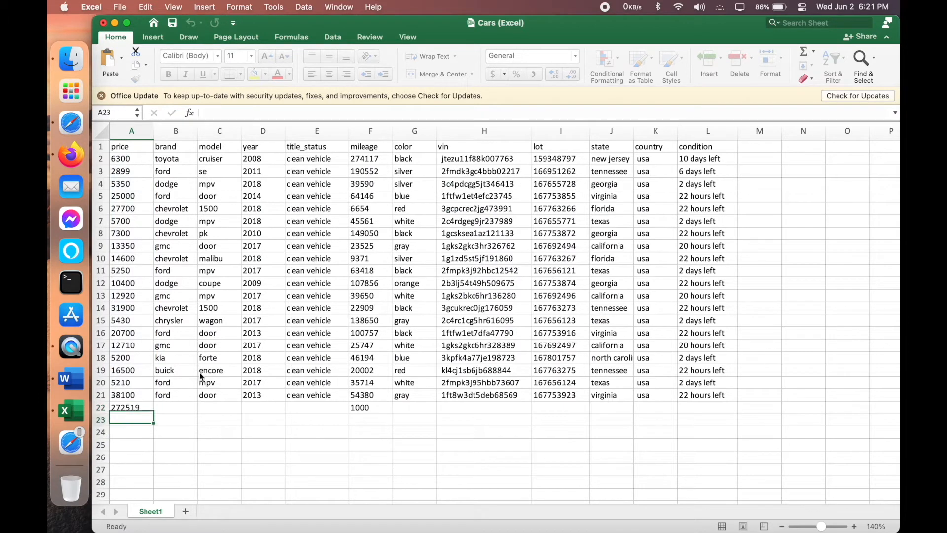
click(126, 410)
key(super+c)
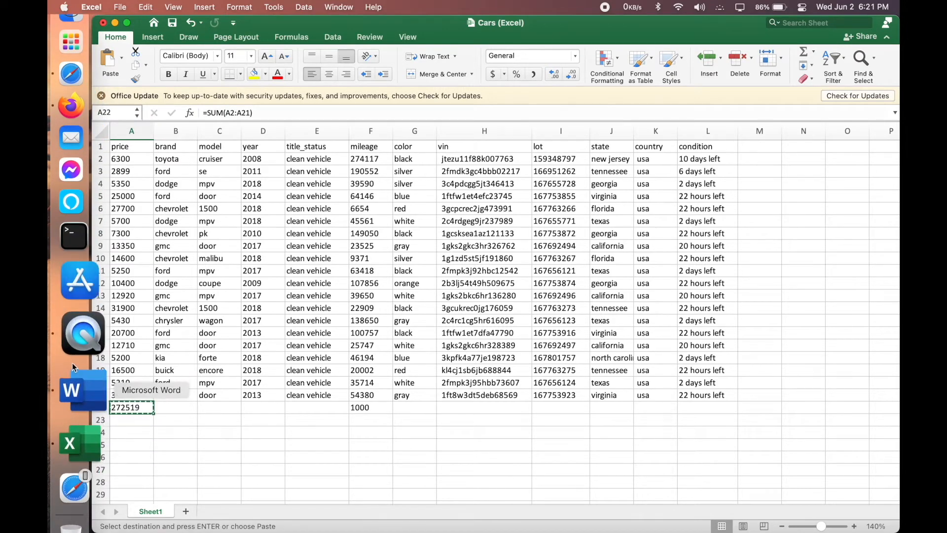
click(72, 363)
key(super+v)
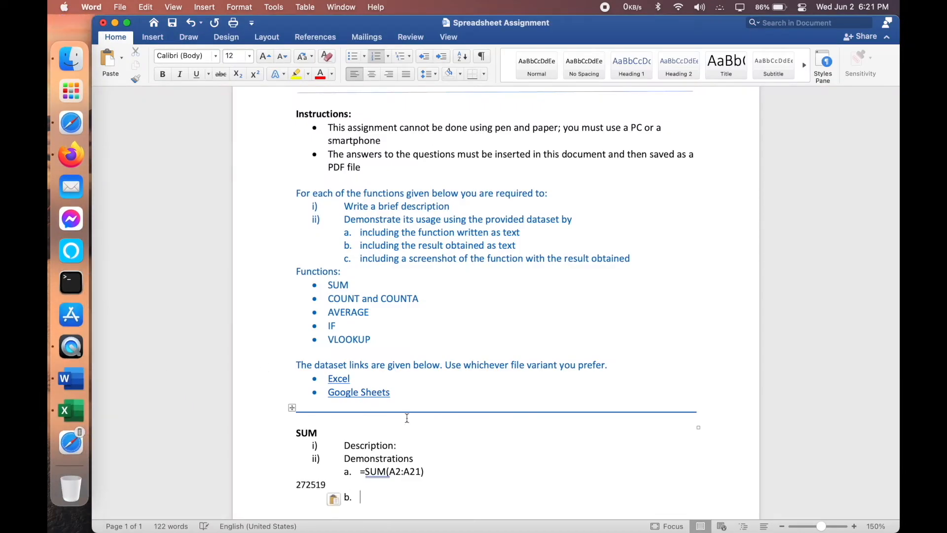
key(super+z)
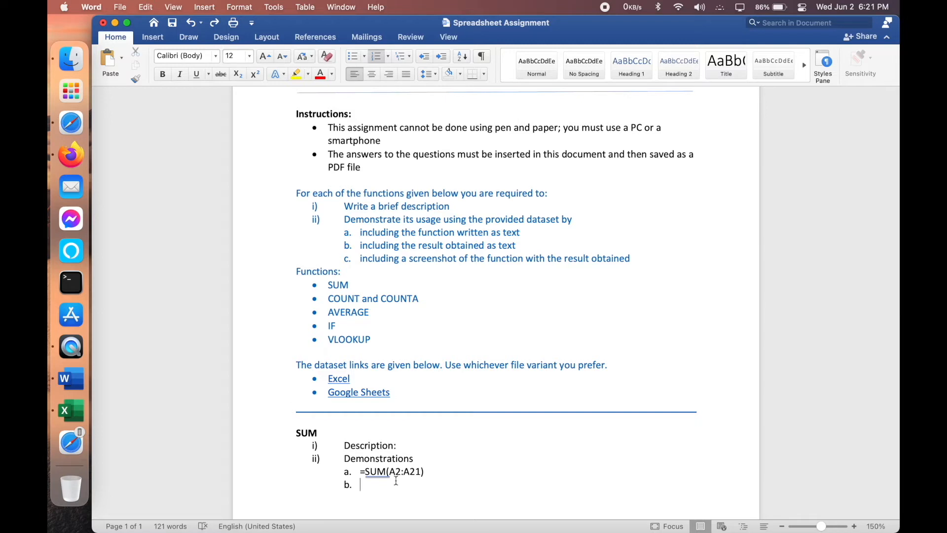
key(super+v)
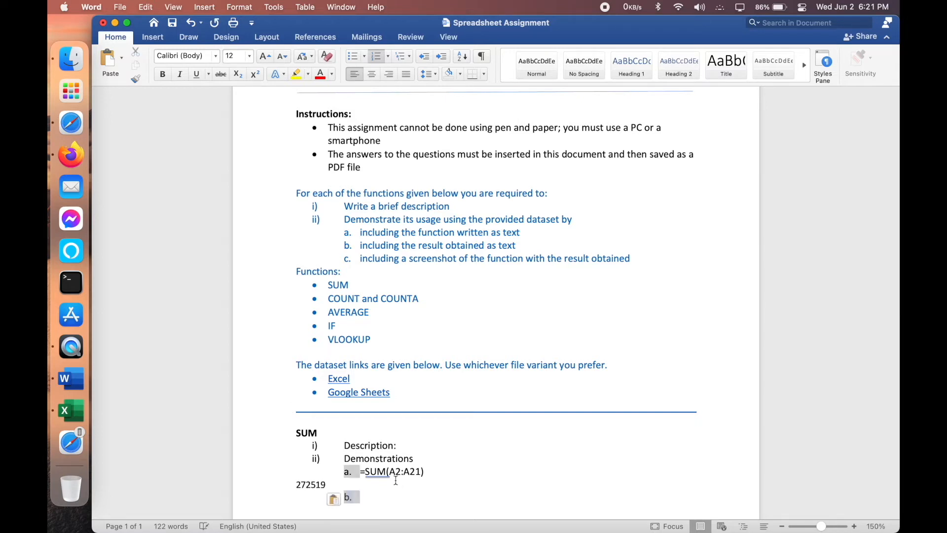
triple_click(314, 486)
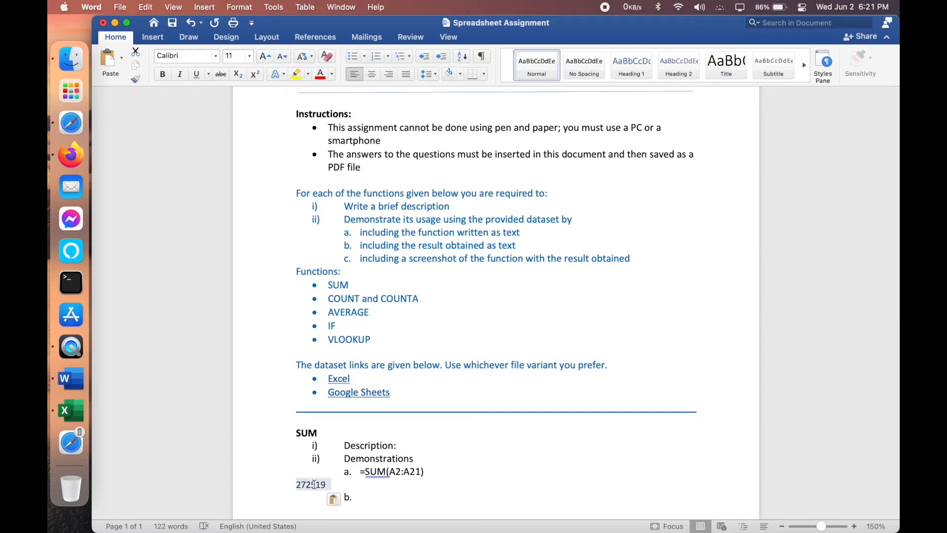
key(BackSpace)
Step: Paste the result 272519 as sub-item b under Demonstrations and start sub-item c
key(super+v)
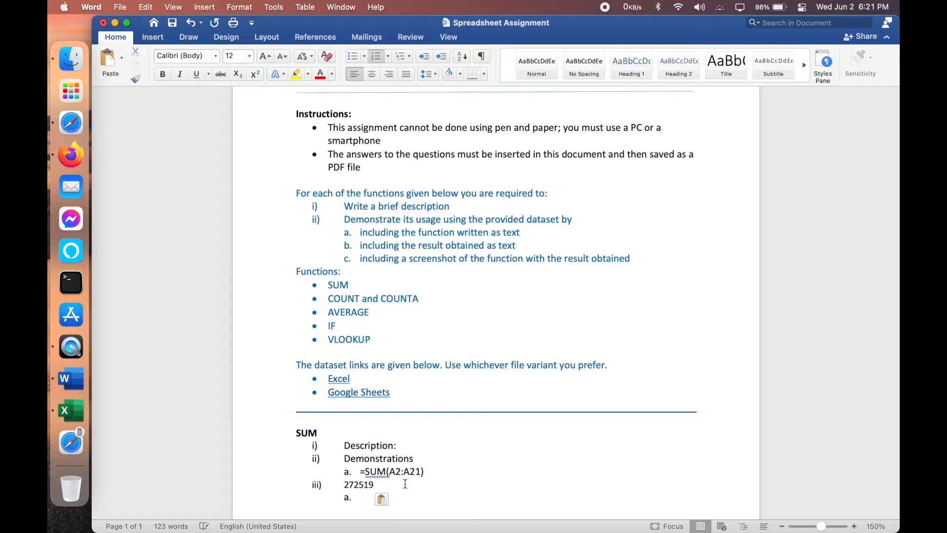
key(BackSpace)
key(BackSpace)
key(Return)
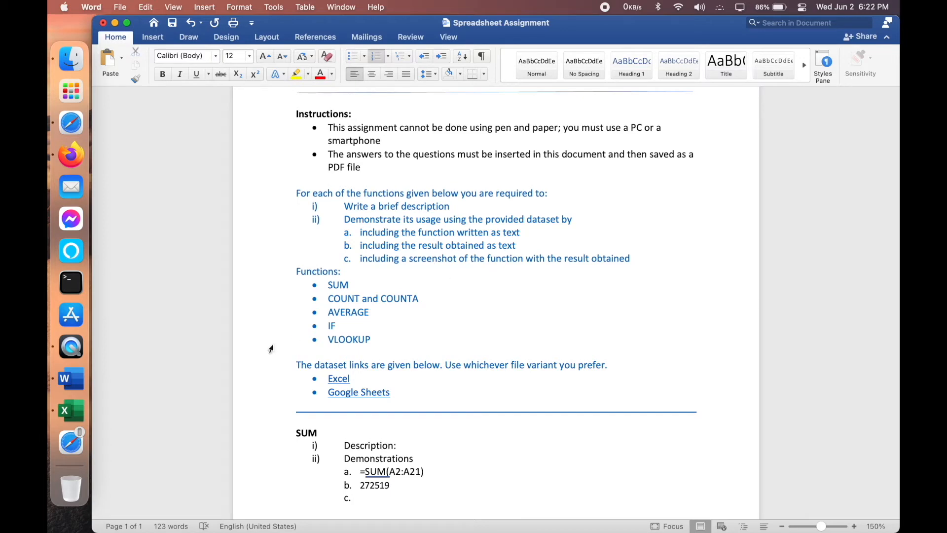
Step: Switch to the Cars workbook in Excel, enlarge the sheet to 170%, and dismiss the Office Update notice
click(84, 412)
key(Escape)
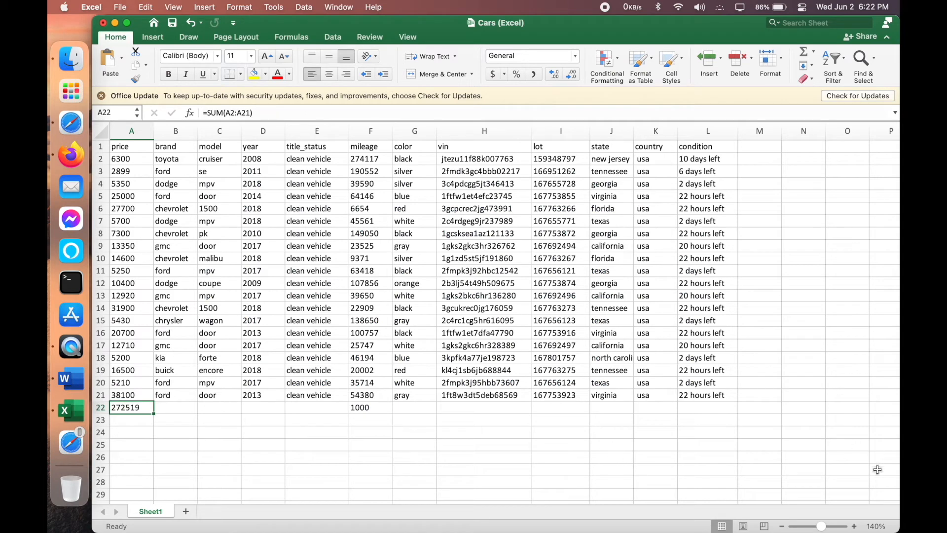
click(854, 526)
click(854, 527)
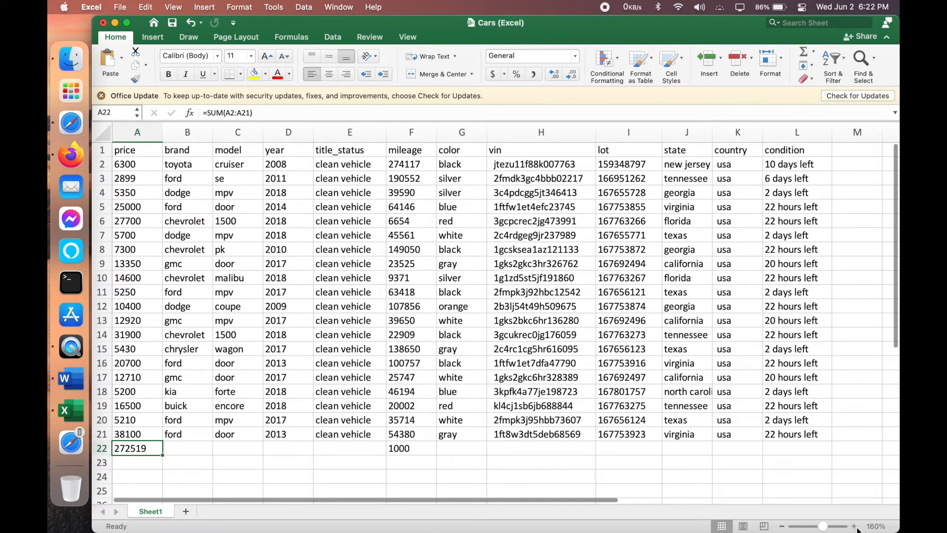
click(854, 527)
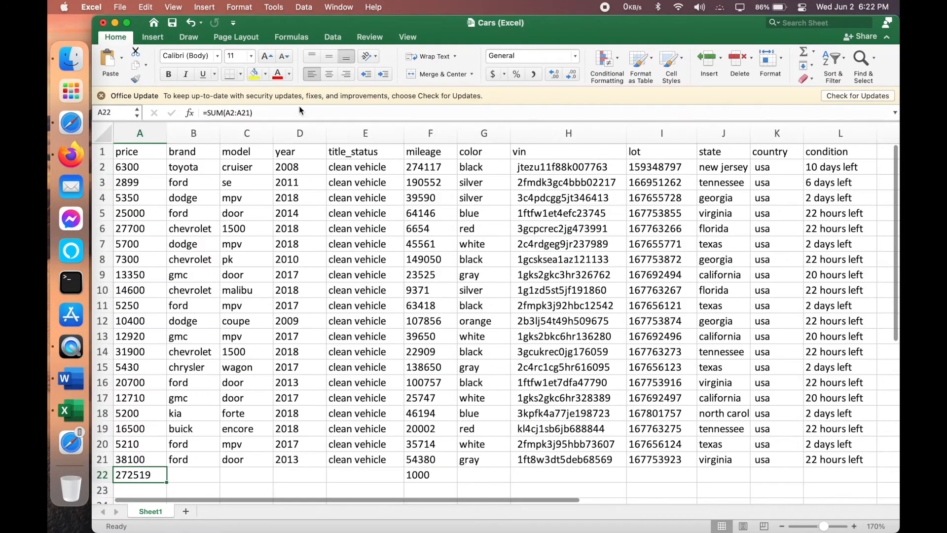
click(101, 95)
scroll(323, 340, right, 1)
scroll(322, 341, left, 1)
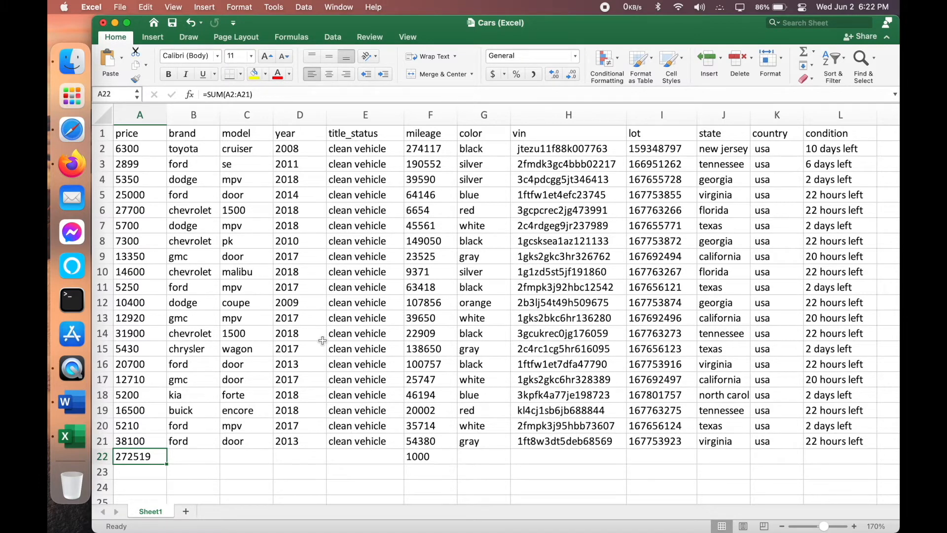
Step: Capture a selected-portion screenshot covering the formula bar and columns A to E down to the total in row 22
key(super+shift+5)
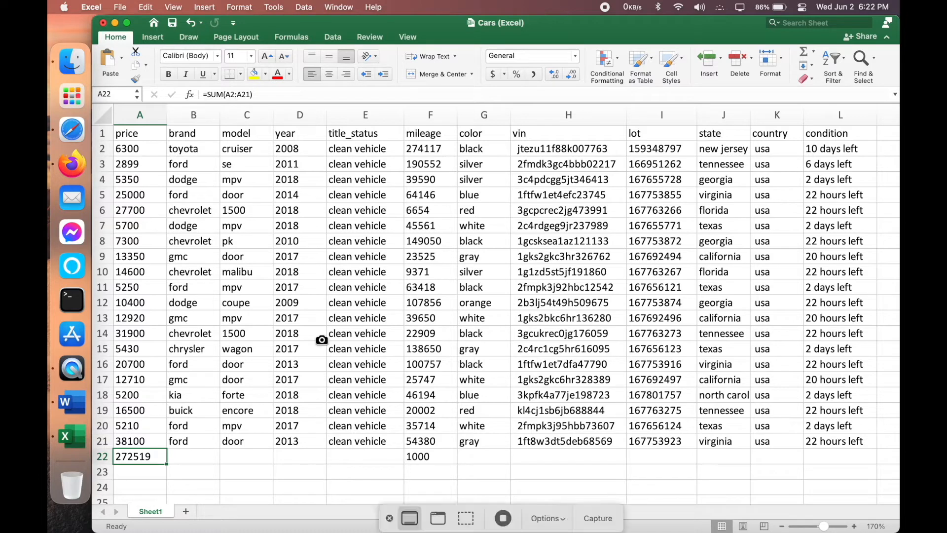
click(434, 520)
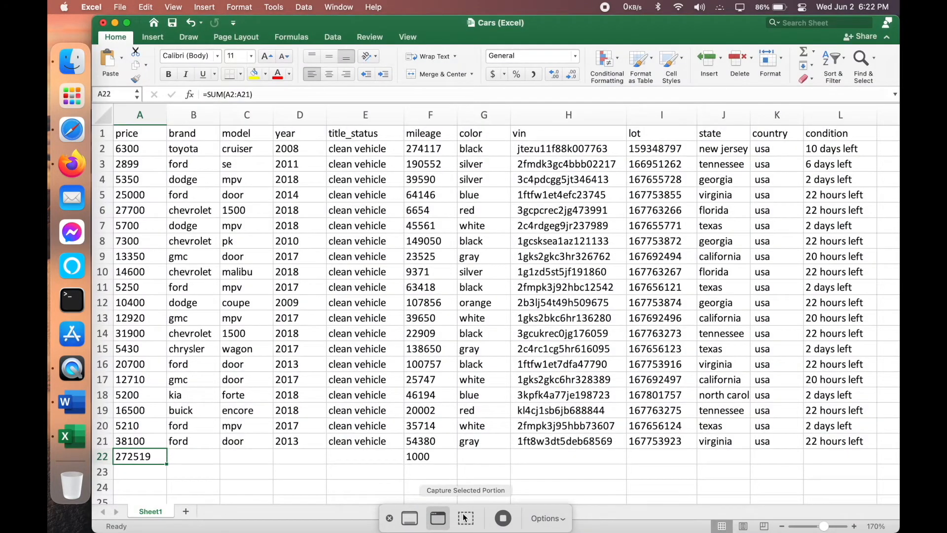
click(464, 518)
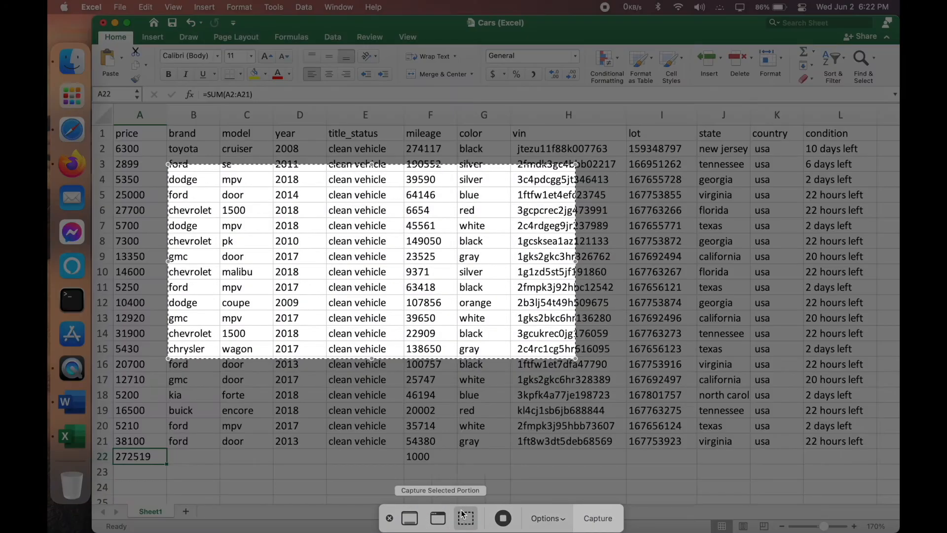
drag(226, 205, 152, 126)
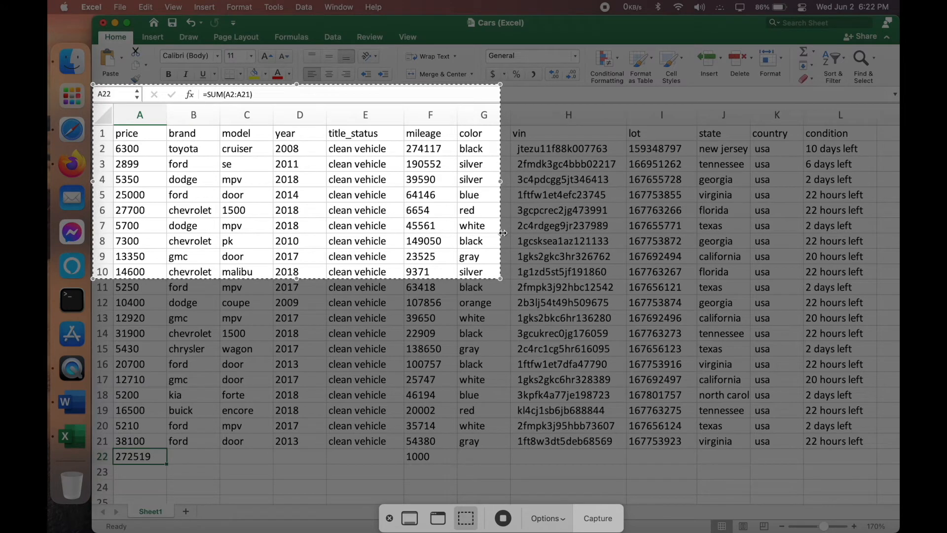
drag(500, 280, 403, 469)
click(604, 524)
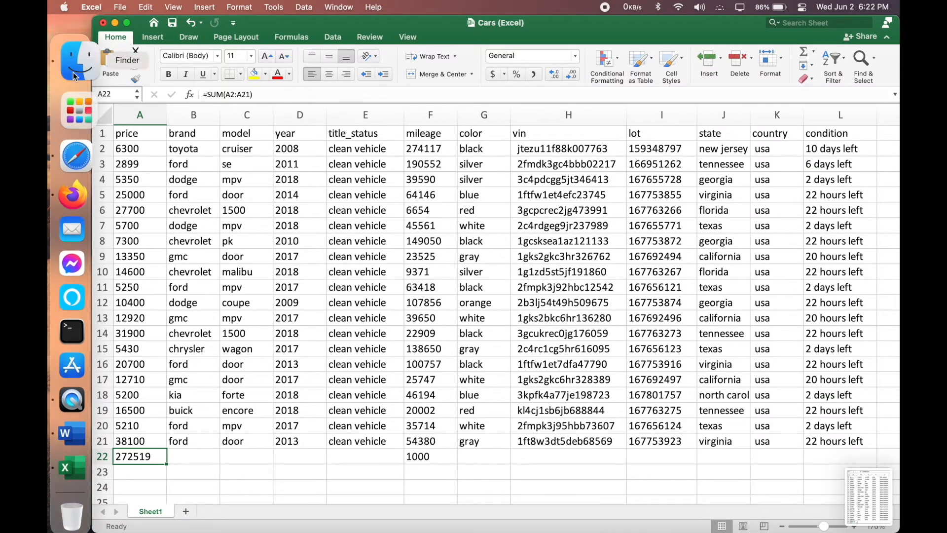
Step: Switch to the Word document, insert the captured screenshot as sub-item c, and shrink it proportionally to fit within the page margins
click(77, 392)
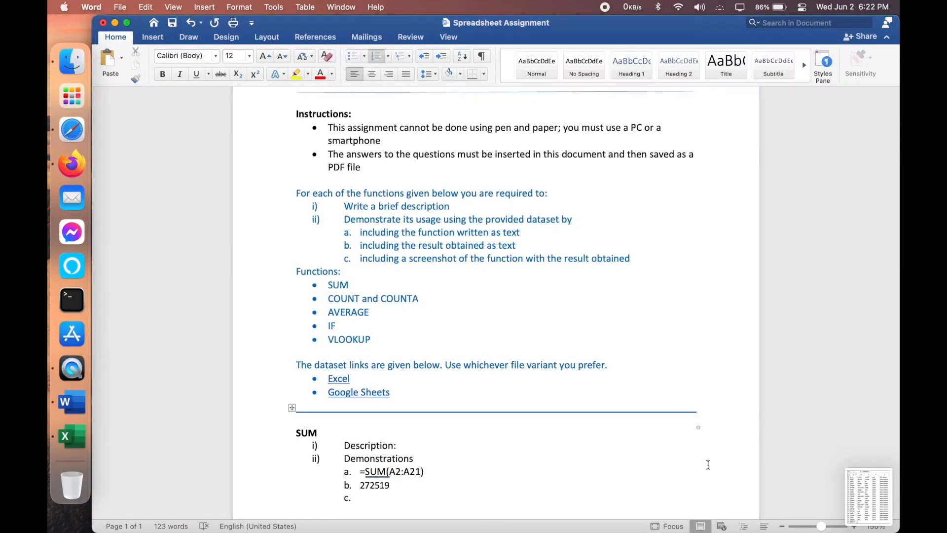
drag(735, 493, 379, 497)
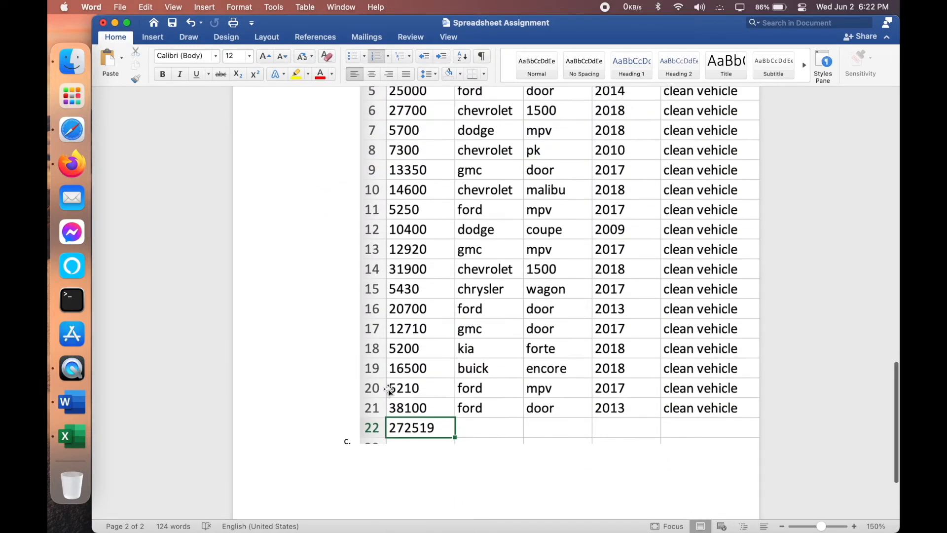
scroll(400, 300, up, 5)
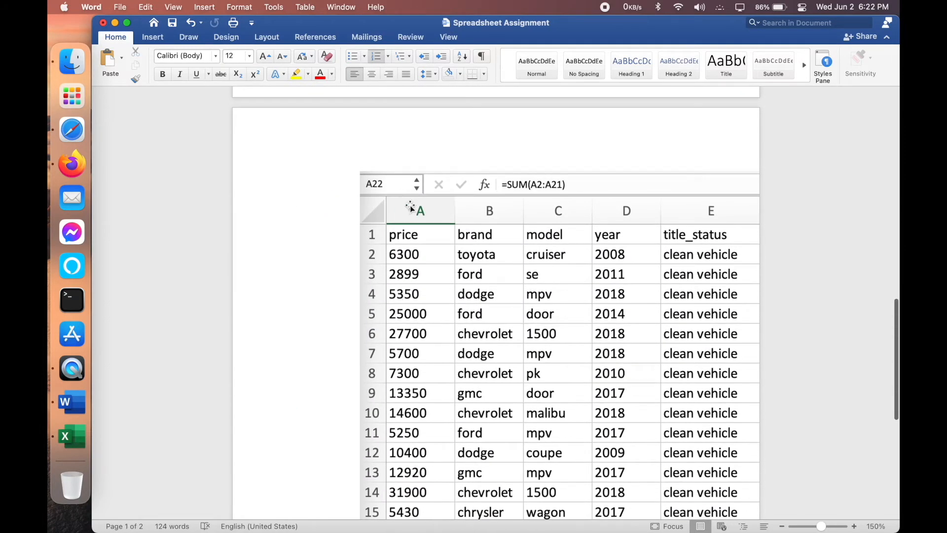
click(413, 208)
drag(374, 175, 532, 230)
scroll(531, 229, up, 10)
scroll(531, 227, down, 8)
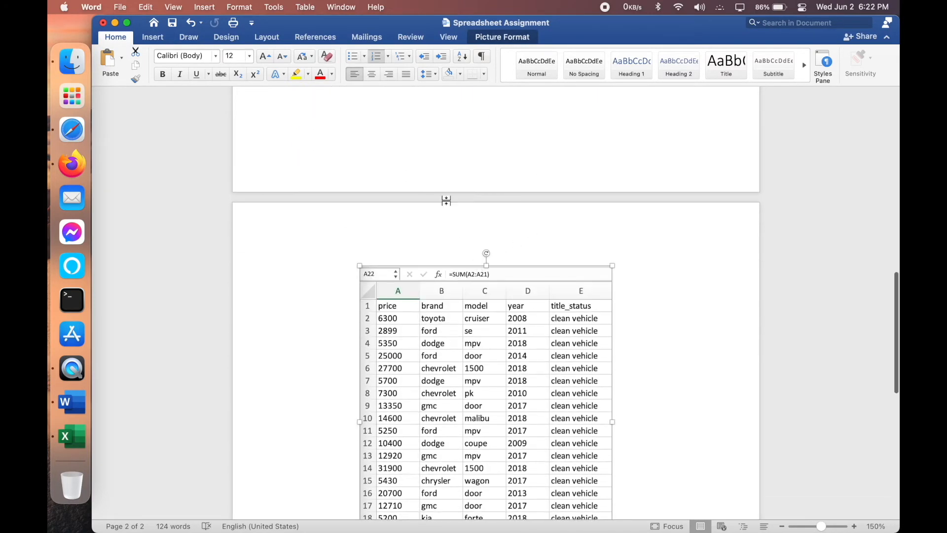
Step: Insert a paragraph break after the sub-item c label so that the screenshot sits in its own paragraph
scroll(445, 212, up, 5)
click(446, 161)
key(Return)
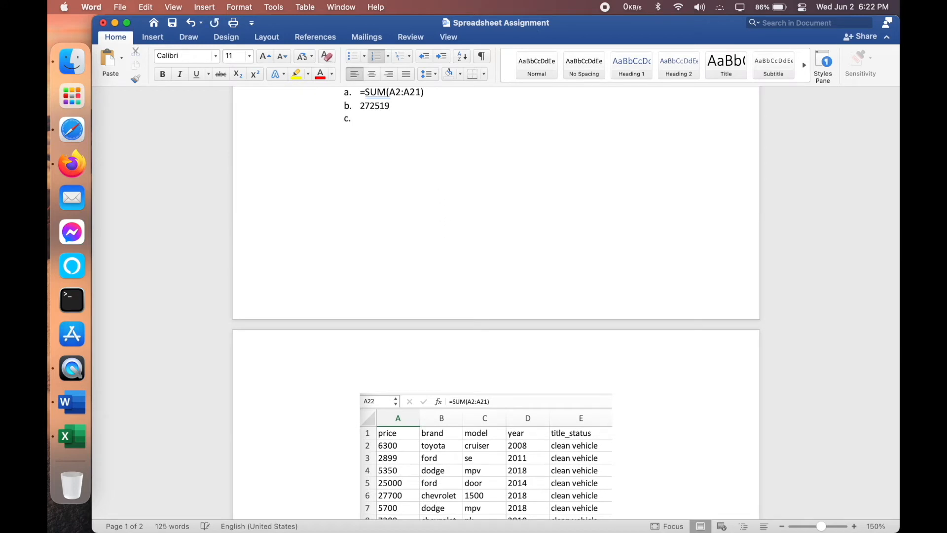
scroll(432, 321, down, 2)
drag(438, 383, 442, 134)
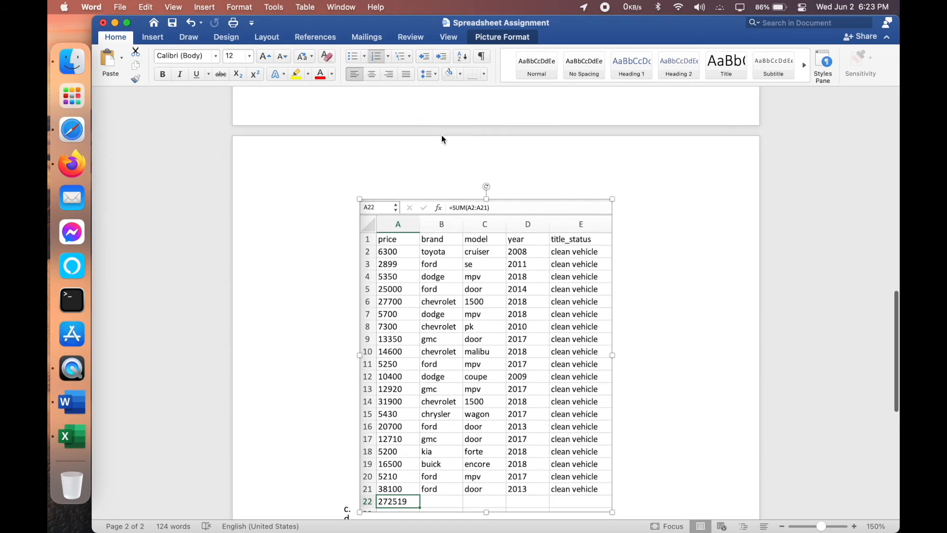
scroll(442, 135, up, 3)
key(super+z)
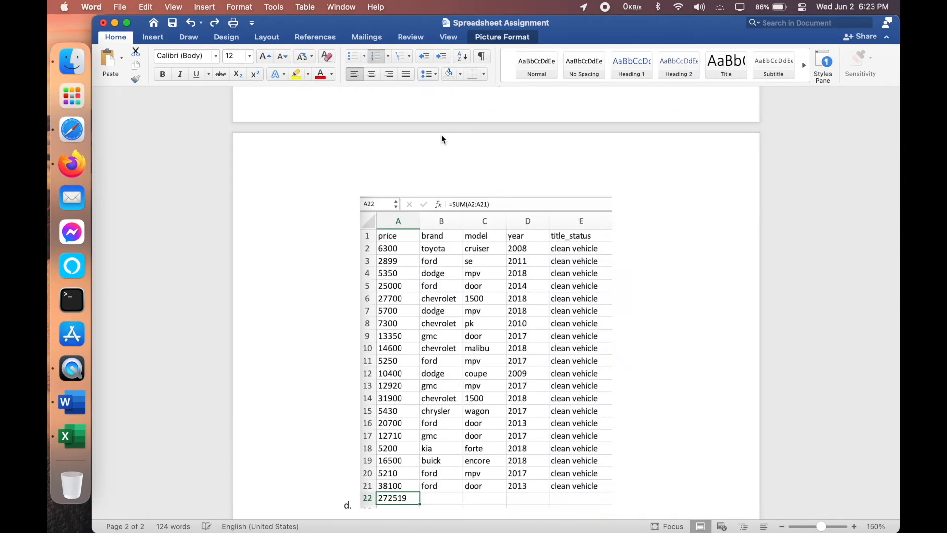
Step: Remove the extra list letter d beside the screenshot and add a new line after the picture
scroll(459, 299, down, 5)
click(350, 398)
click(356, 399)
key(BackSpace)
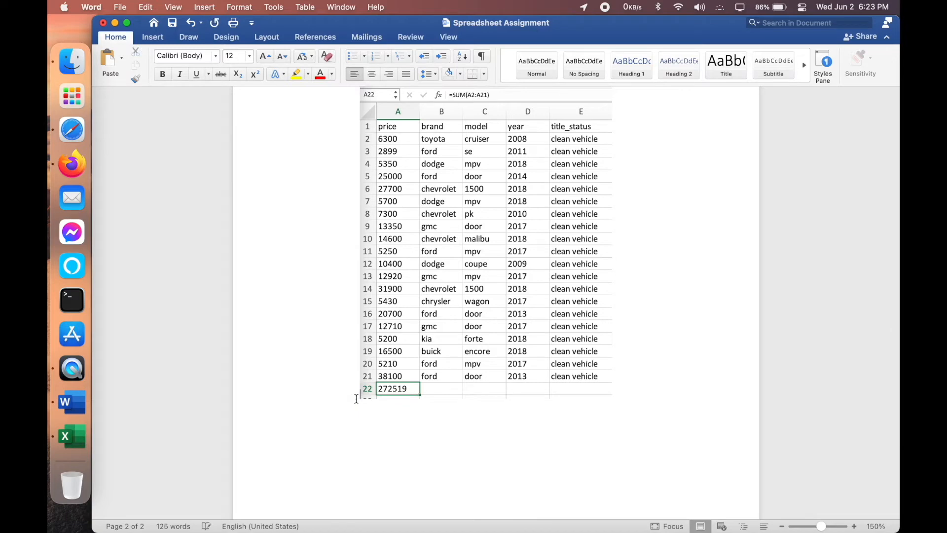
scroll(357, 397, up, 10)
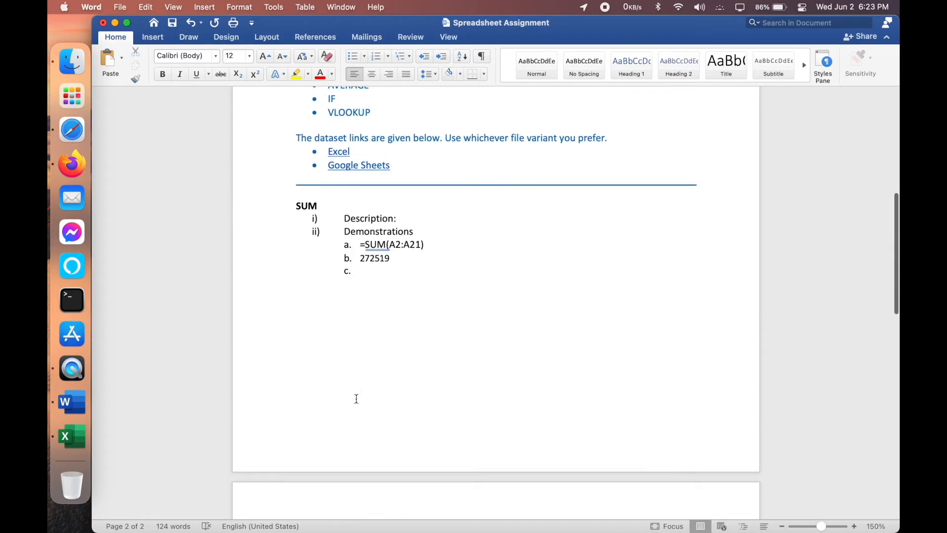
scroll(360, 395, down, 10)
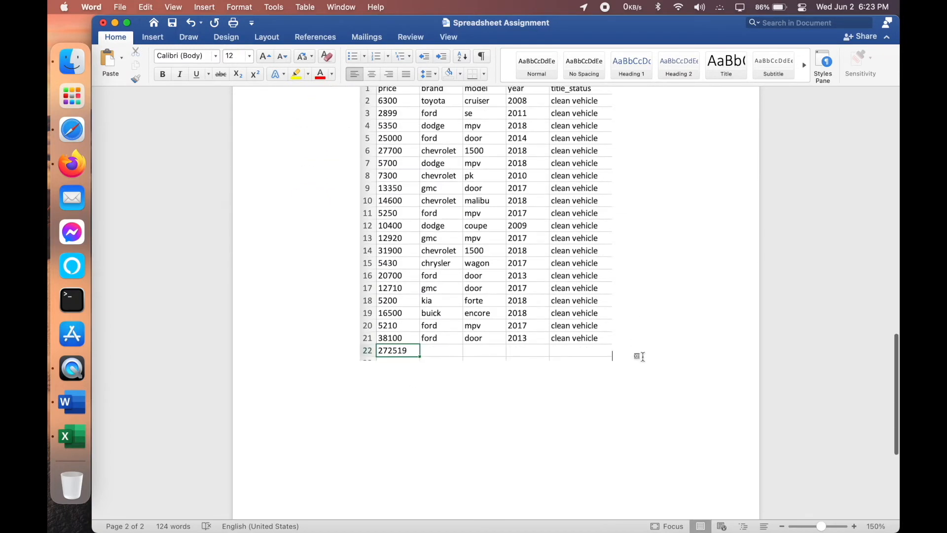
key(Return)
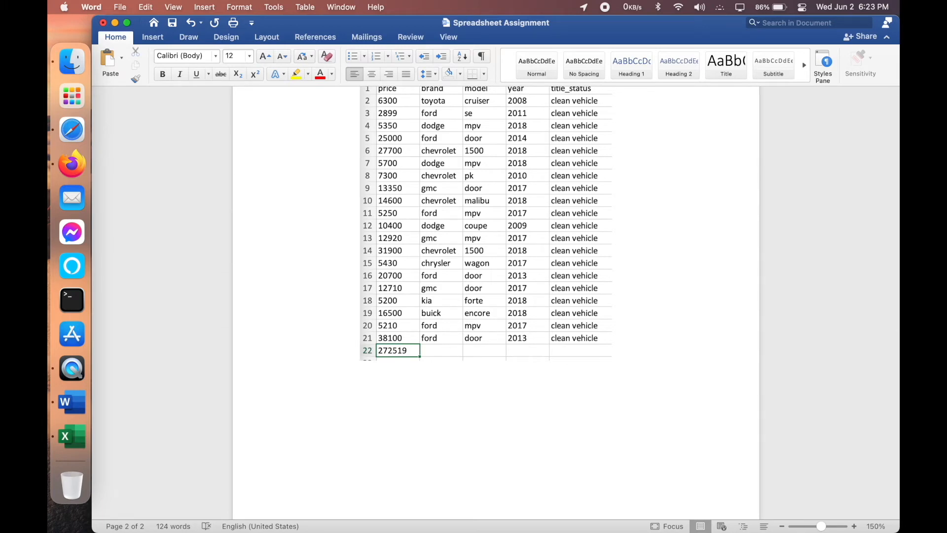
Step: Review the assignment instructions, the list of required functions and the SUM section
scroll(496, 304, up, 10)
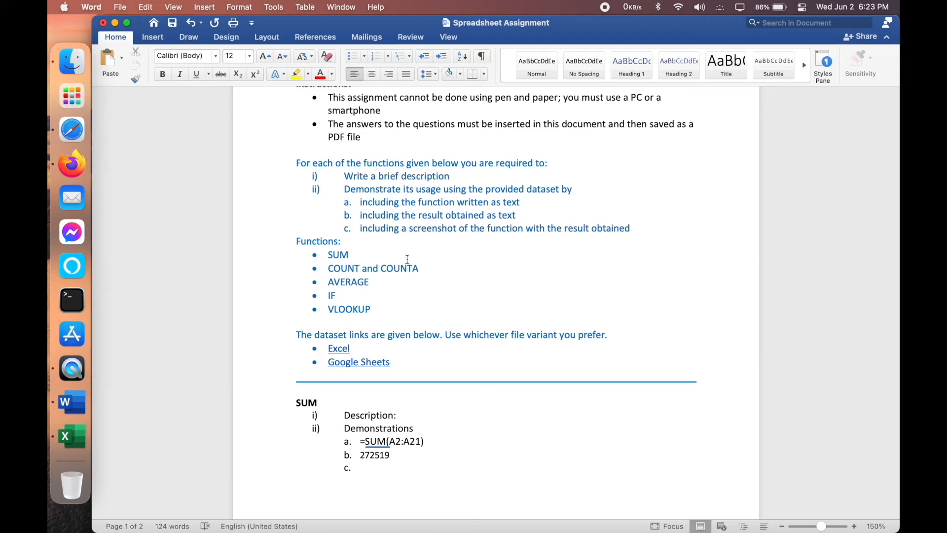
scroll(408, 260, down, 2)
scroll(408, 260, up, 3)
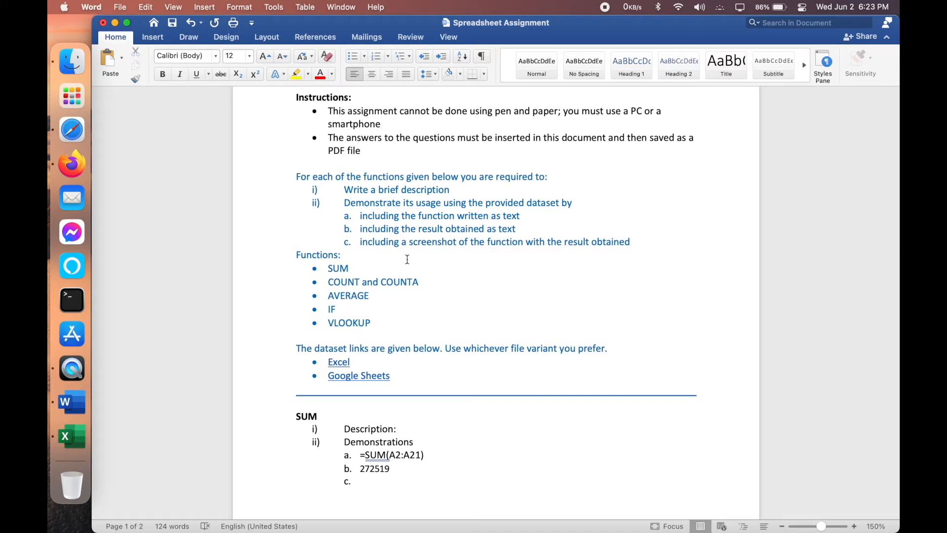
click(419, 427)
scroll(387, 245, up, 5)
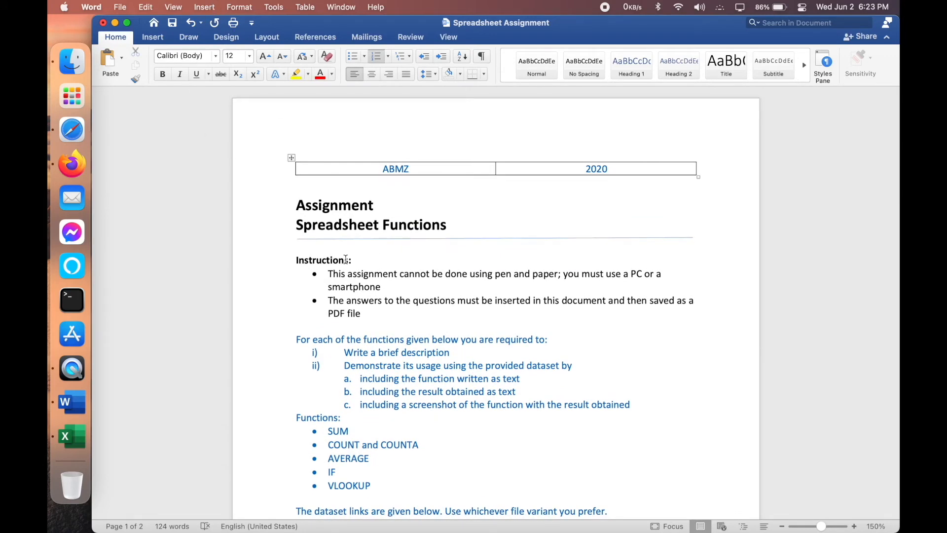
scroll(345, 247, down, 3)
scroll(345, 258, up, 3)
Step: Export the document as a PDF to the Assignment folder, naming the file with the header table's name and ID joined by a hyphen
click(121, 7)
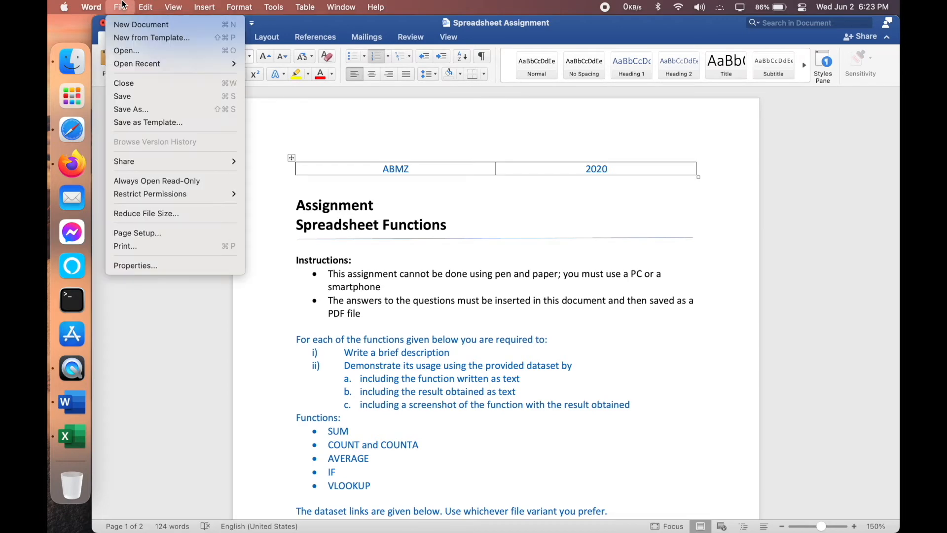
click(154, 110)
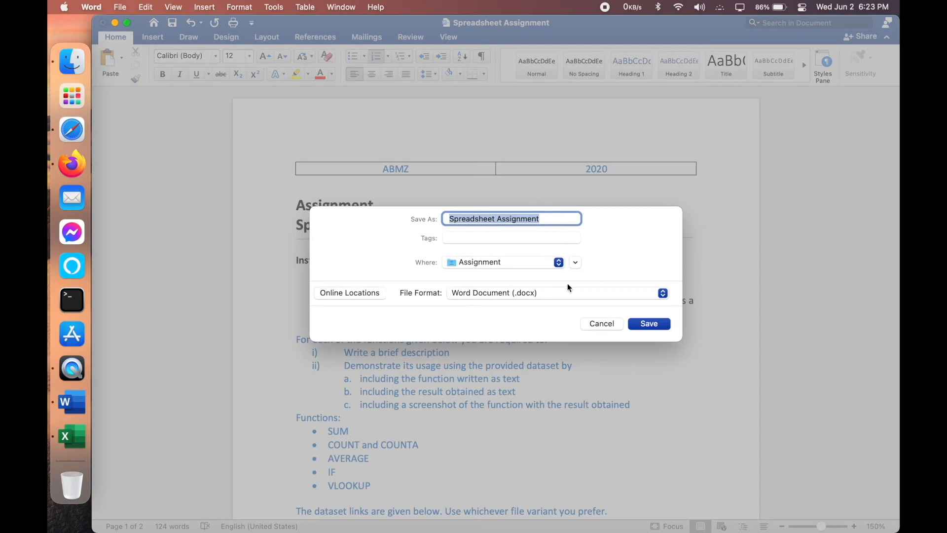
click(568, 292)
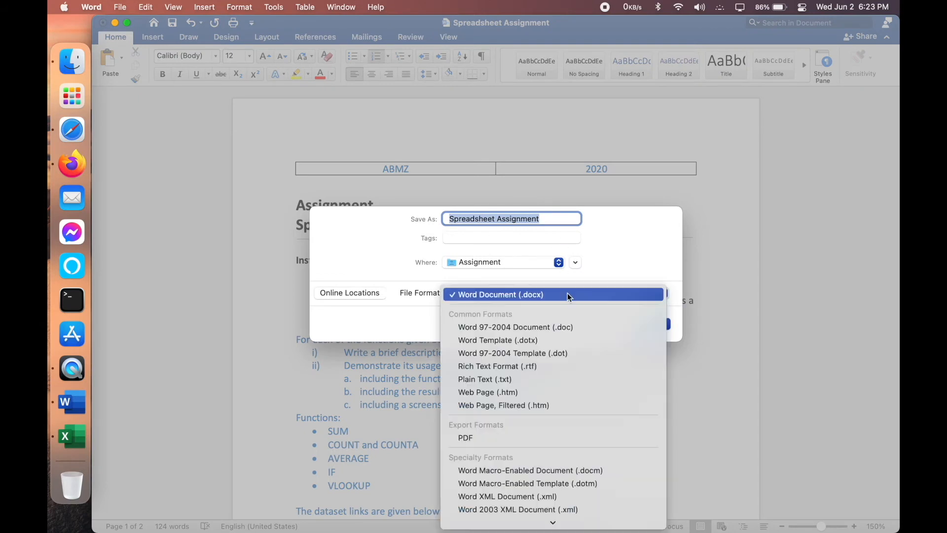
click(505, 439)
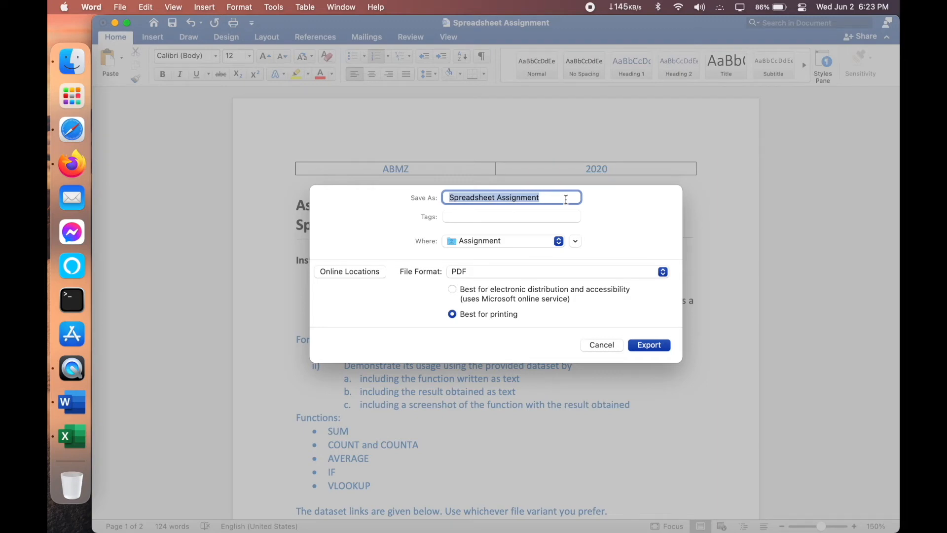
text(abm)
key(BackSpace)
key(BackSpace)
key(BackSpace)
text(ABMZ - 2020)
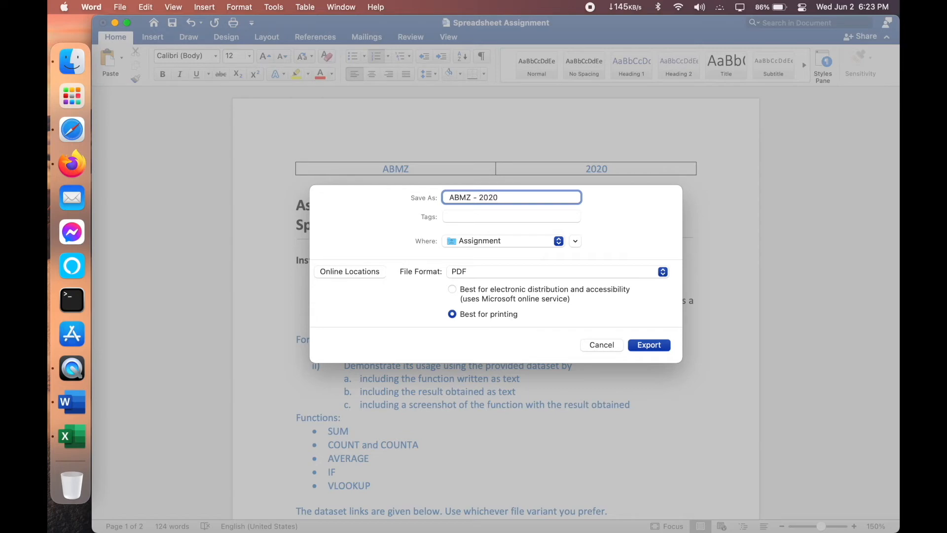
key(Return)
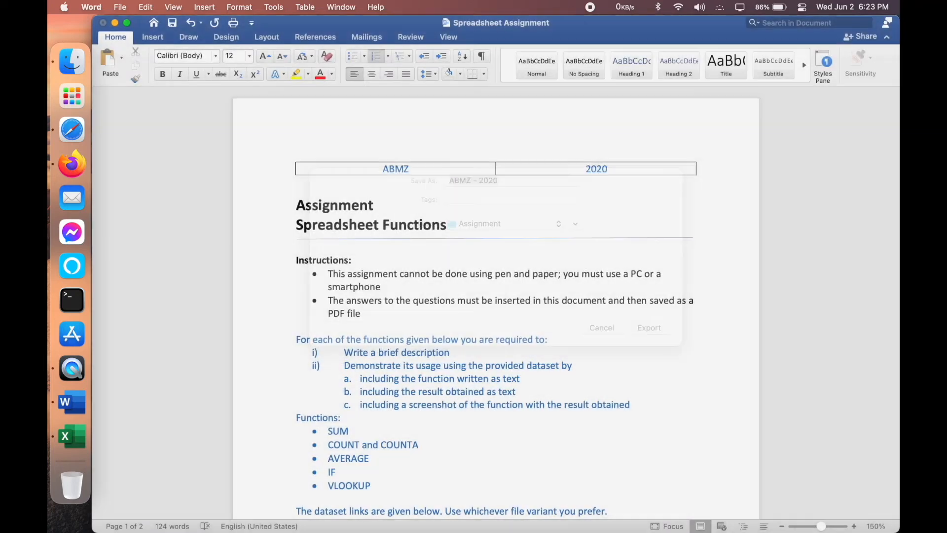
click(540, 249)
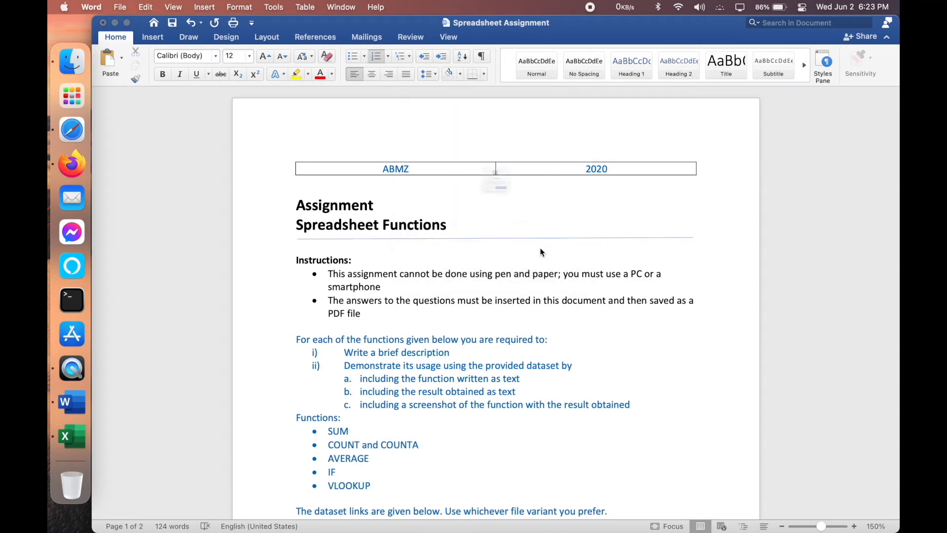
click(533, 230)
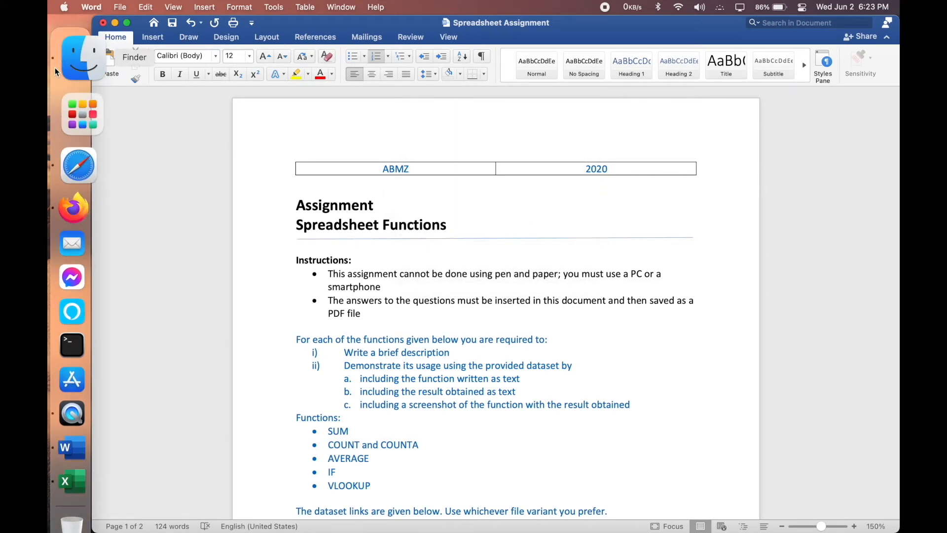
Step: Switch to Finder, open the exported PDF from the Assignment folder, check its pages, and quit the PDF viewer
click(69, 63)
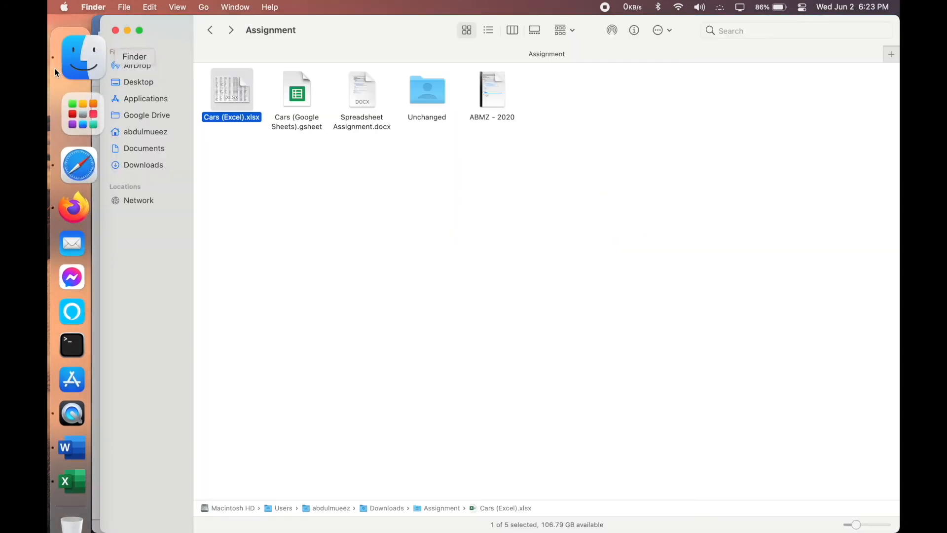
double_click(479, 88)
scroll(521, 315, down, 15)
scroll(521, 314, down, 8)
scroll(521, 314, up, 10)
scroll(521, 315, up, 10)
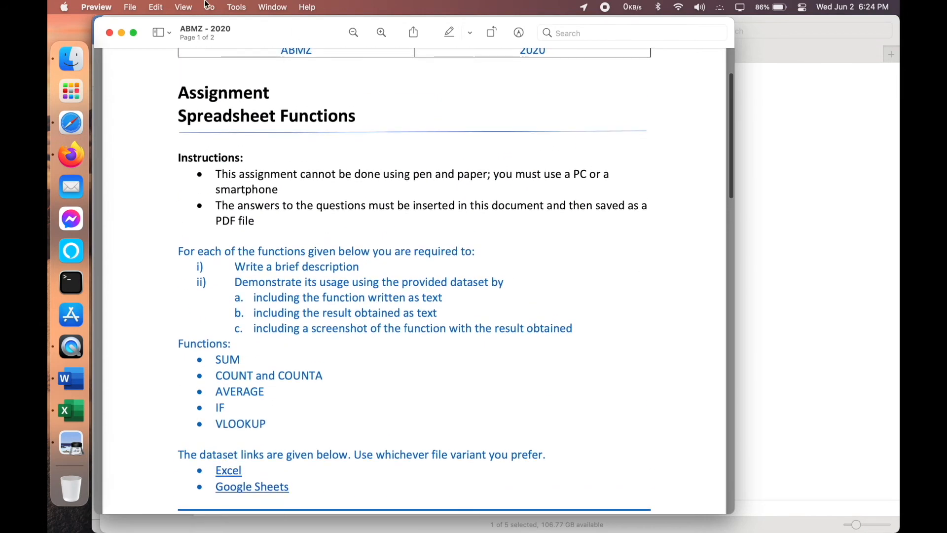
click(109, 33)
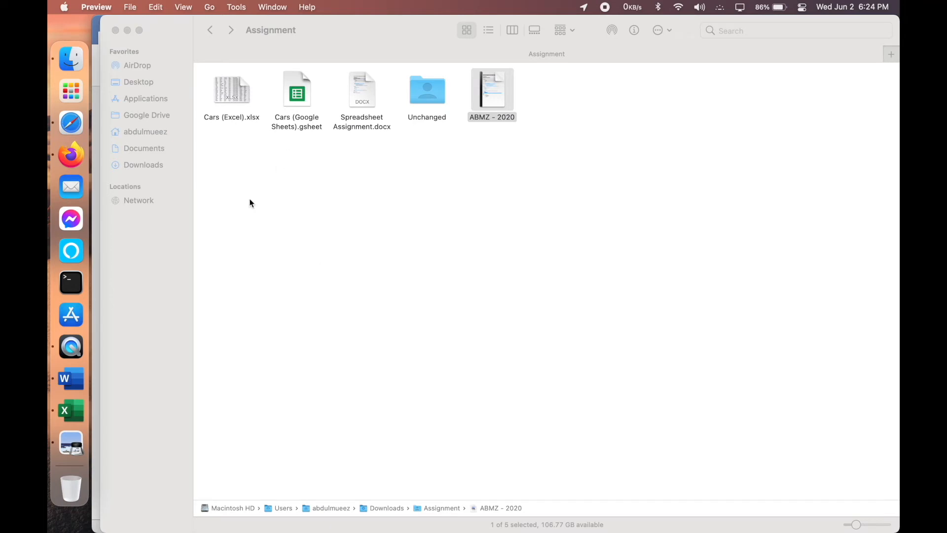
right_click(84, 447)
click(143, 520)
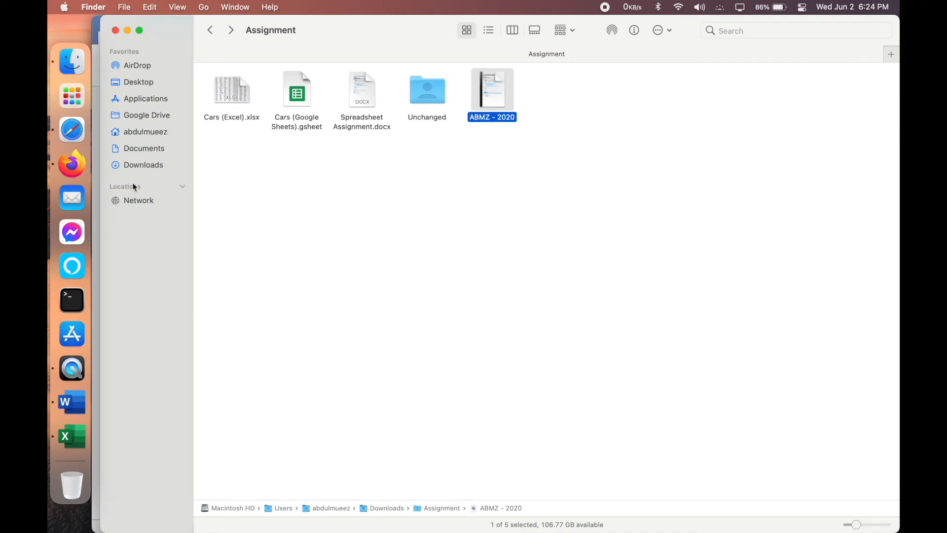
Step: Upload the Cars Excel file, Cars Google Sheets file and Spreadsheet Assignment.docx from the Unchanged folder to the Test folder in Google Drive in Firefox
click(73, 165)
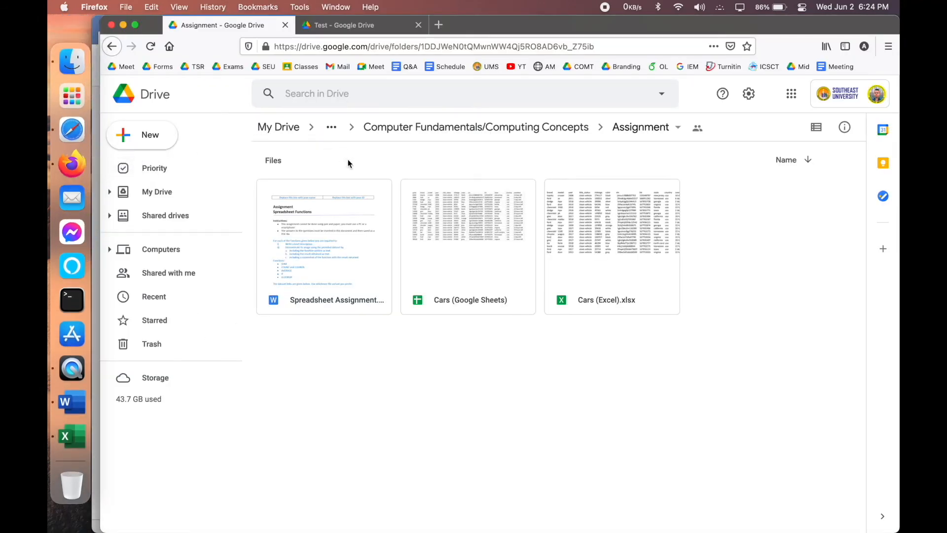
click(364, 27)
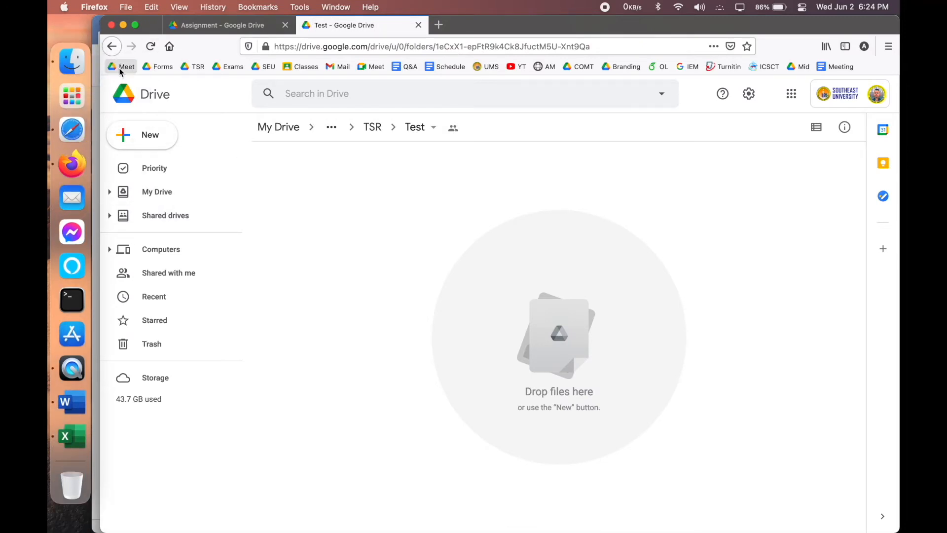
click(74, 60)
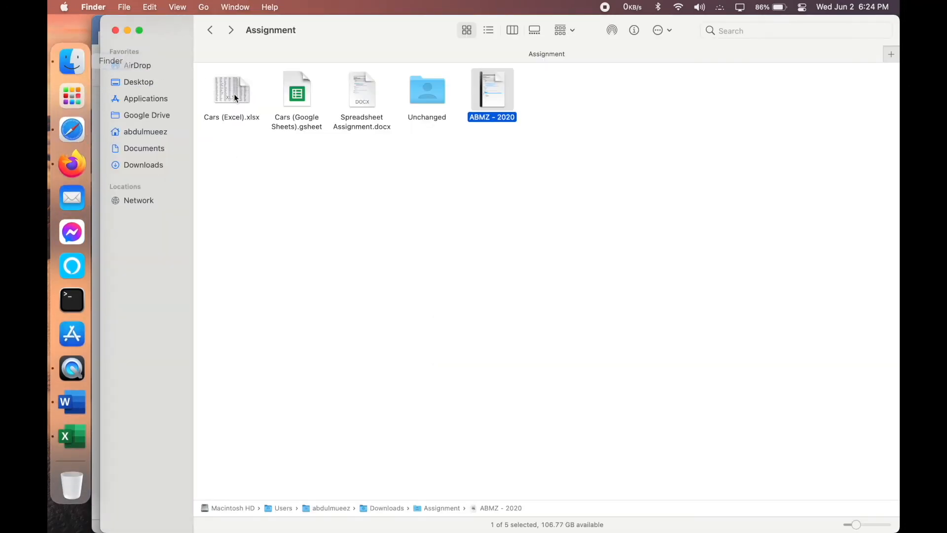
double_click(425, 96)
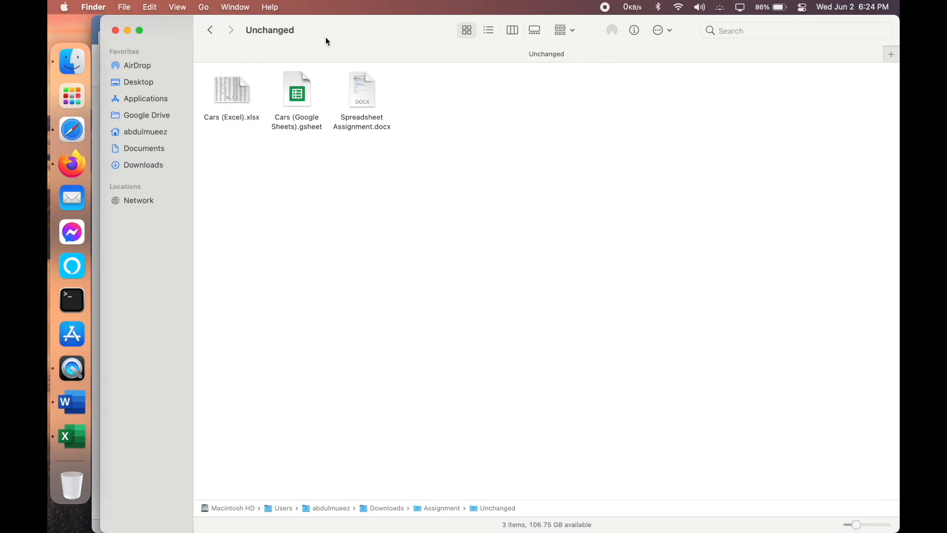
key(ctrl+alt+Right)
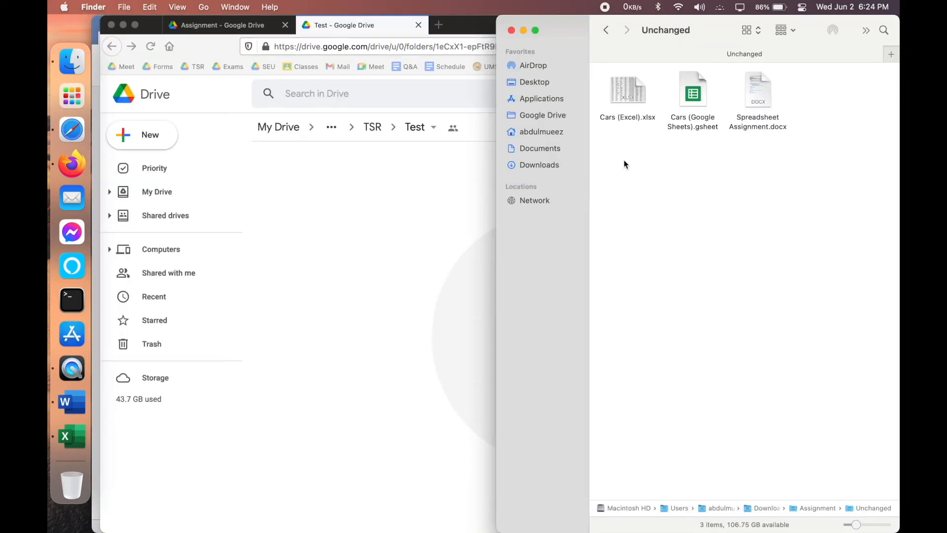
drag(621, 152, 431, 206)
click(435, 176)
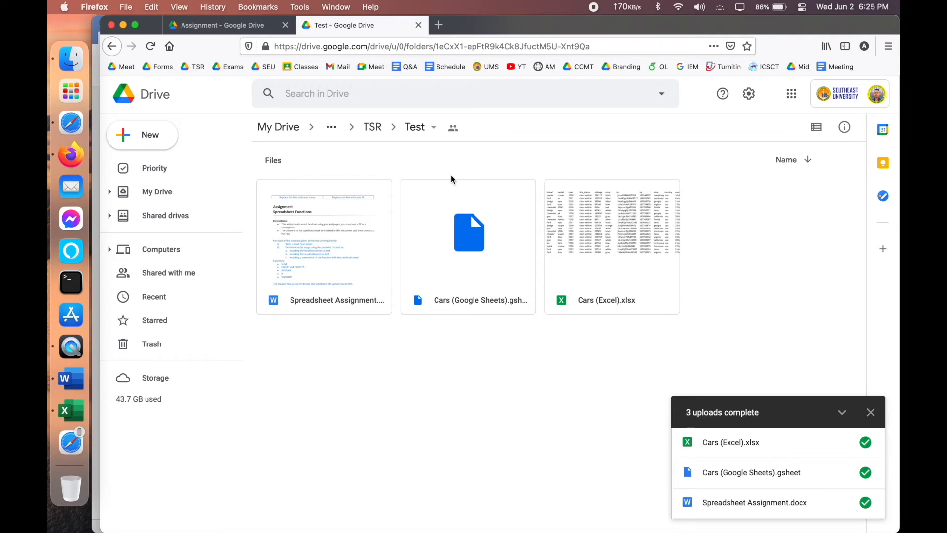
Step: Find and launch the LetsView screen-mirroring app on the Mac
key(super+space)
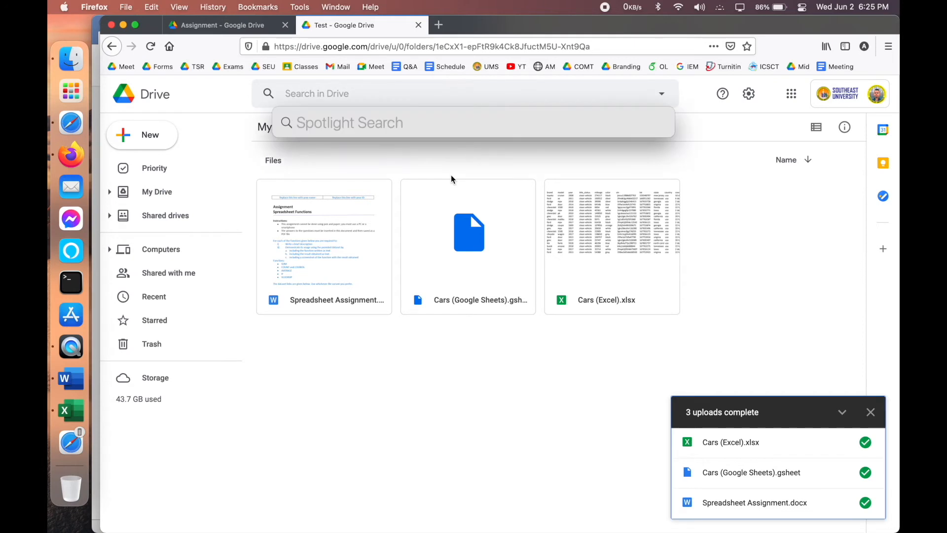
text(l)
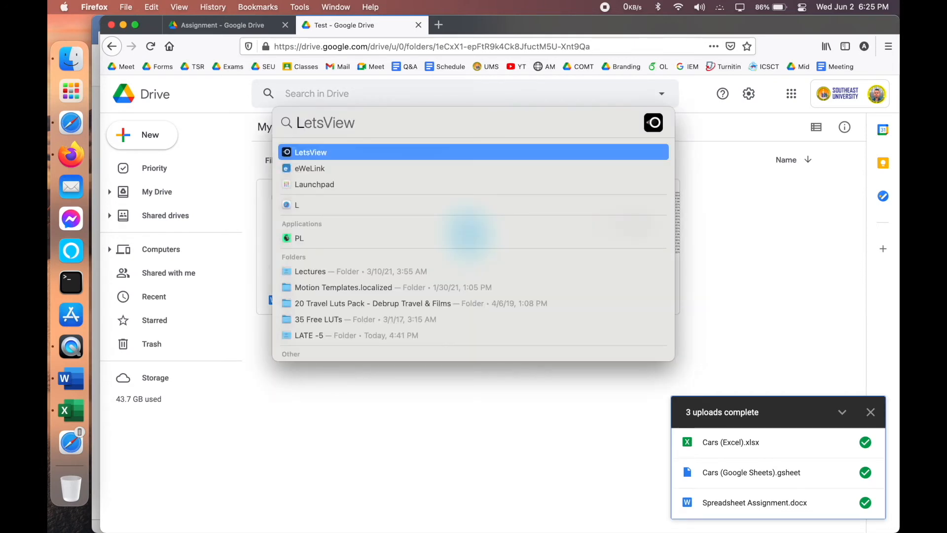
key(Return)
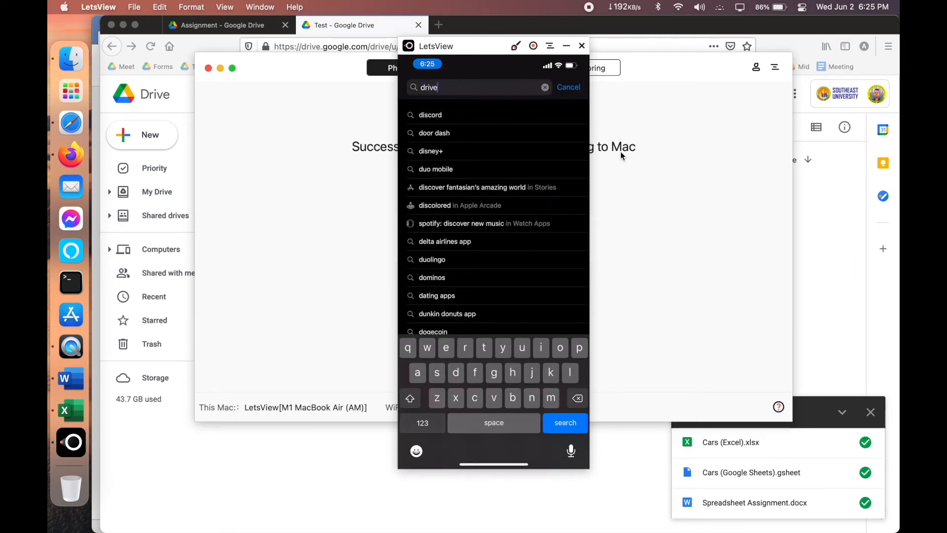
Step: Clear the desktop of the Firefox, Excel, Finder and main LetsView windows, leaving only the mirrored phone screen
click(123, 24)
click(118, 26)
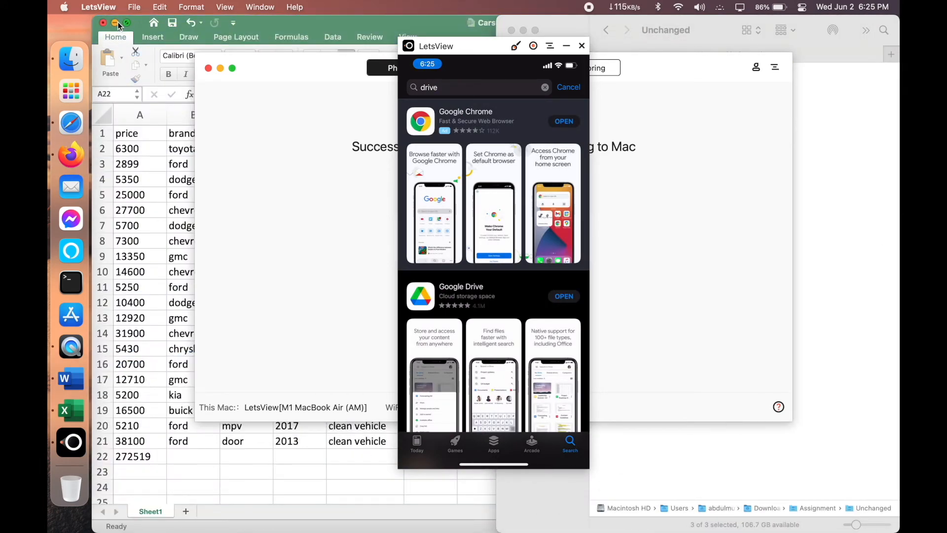
click(208, 69)
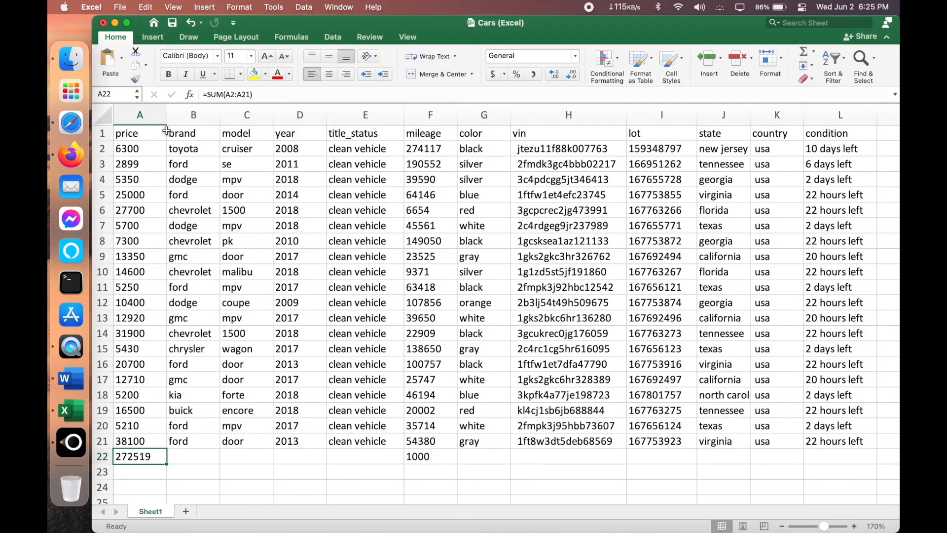
key(super+h)
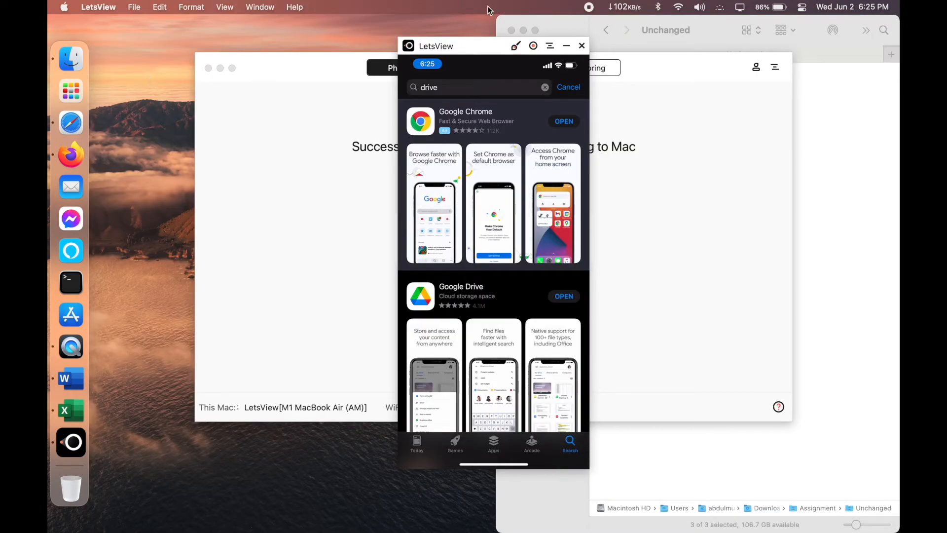
click(523, 30)
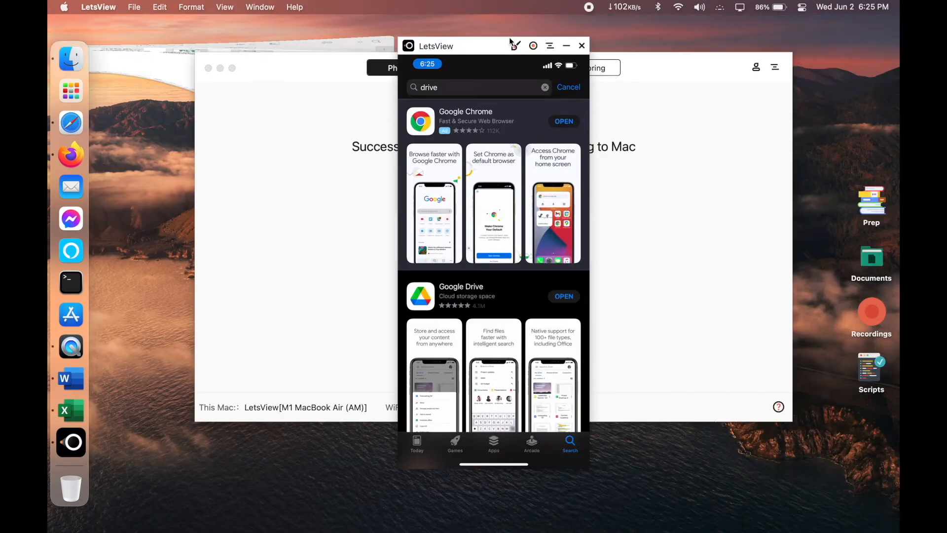
click(207, 95)
click(220, 68)
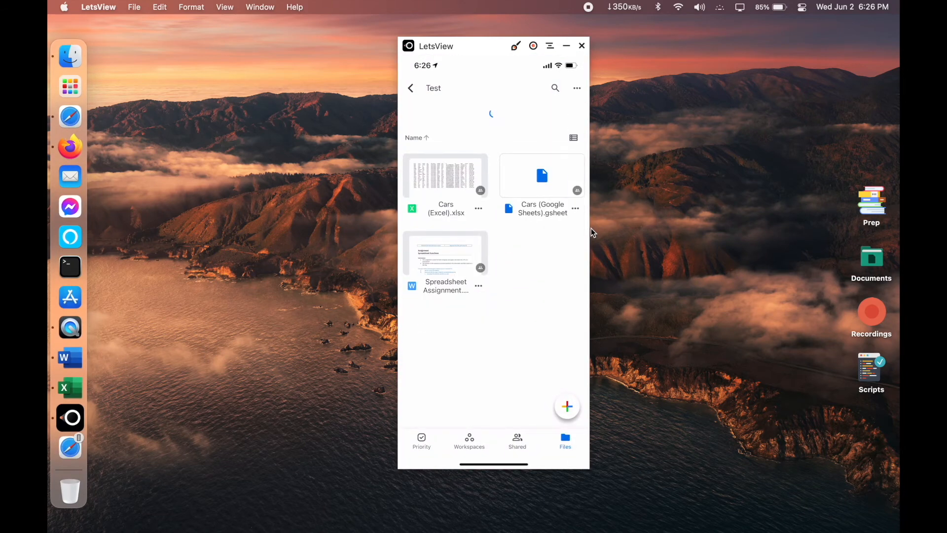
Step: Switch to Firefox, view the Test and Assignment folders in Google Drive, and minimize the browser to return to the mirrored phone
click(90, 148)
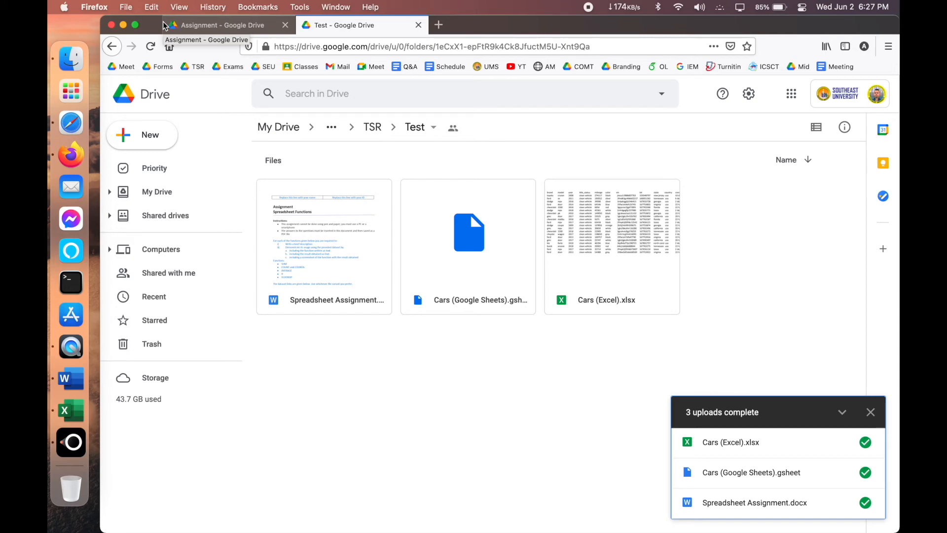
click(123, 25)
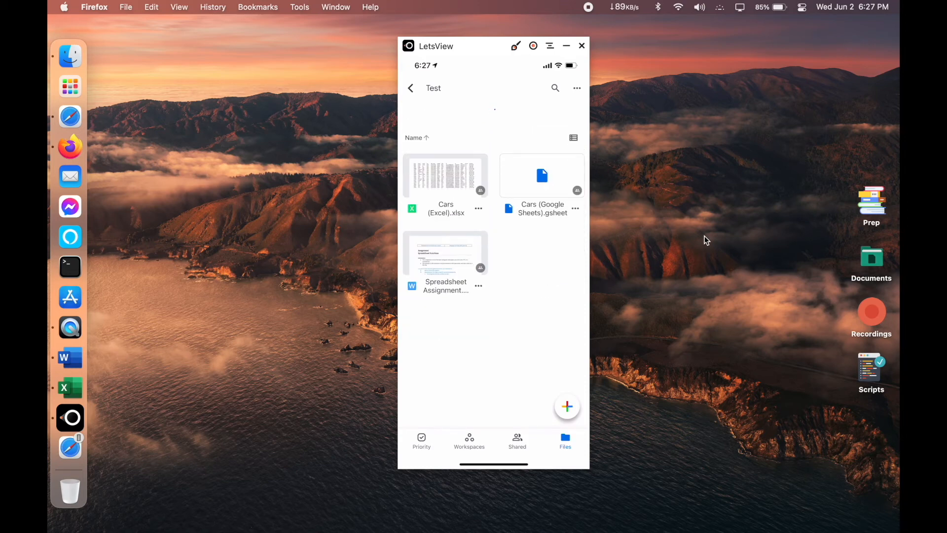
click(70, 144)
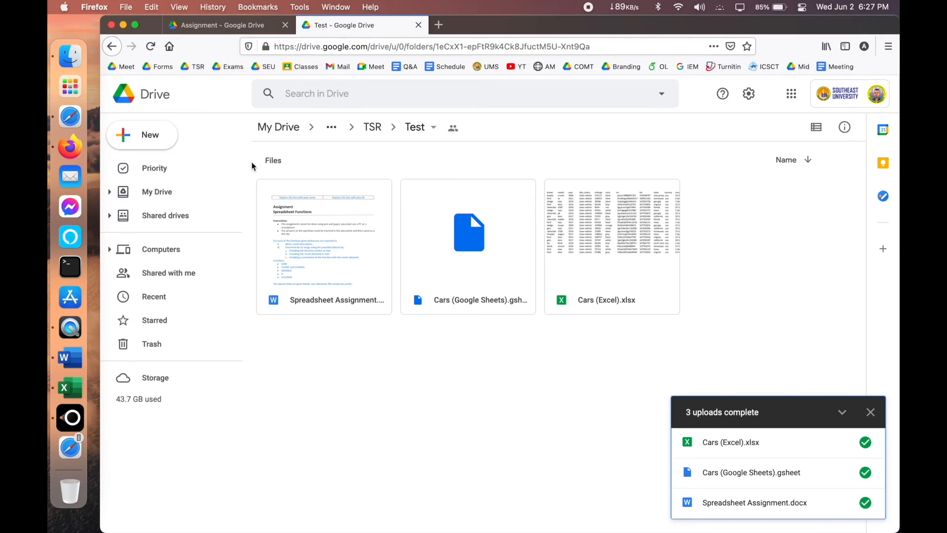
click(220, 25)
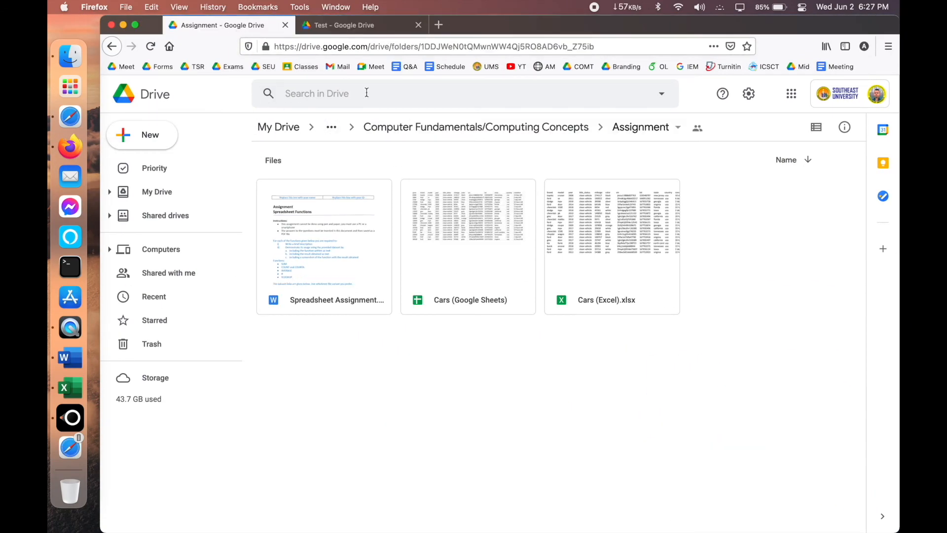
click(345, 27)
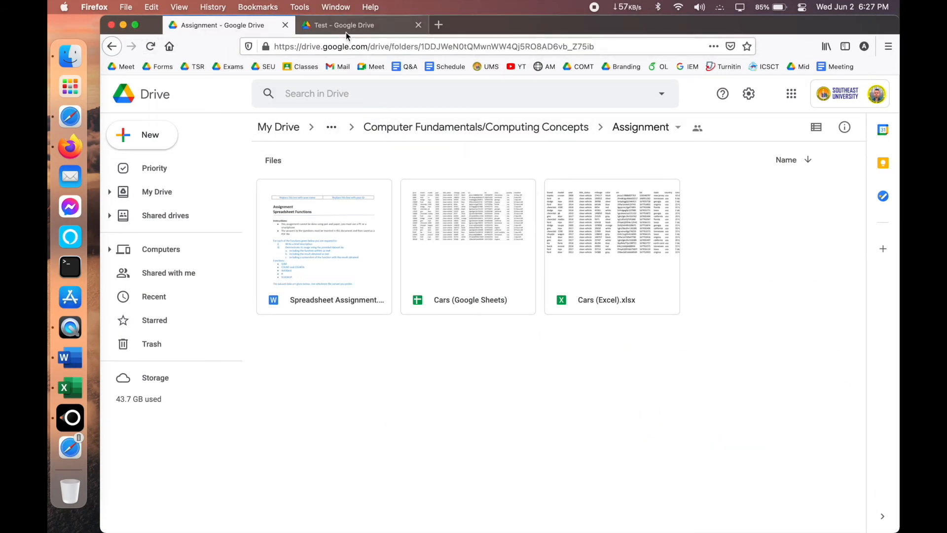
click(123, 25)
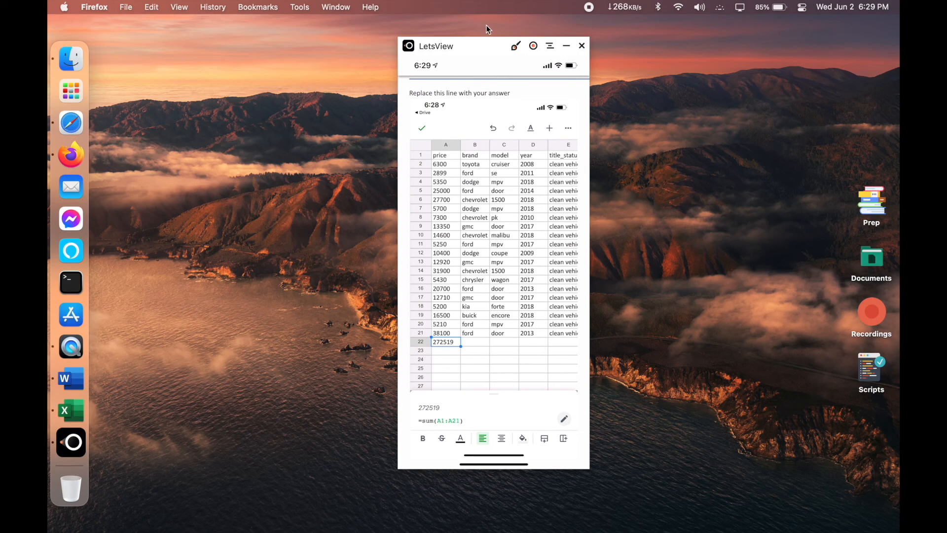
Step: Switch to the Spreadsheet Assignment document in Word, place the cursor below the SUM screenshot, and view the options for inserting a picture
click(73, 151)
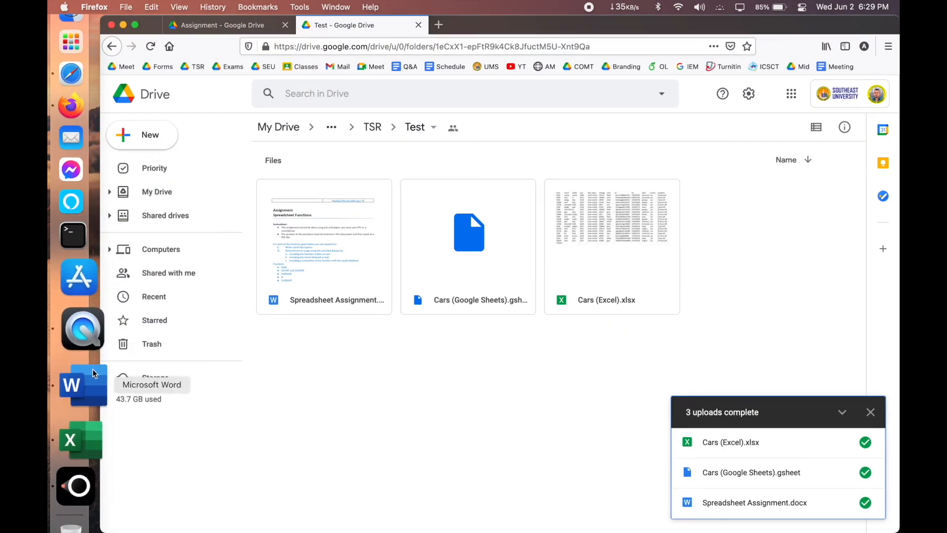
click(91, 374)
scroll(324, 369, down, 15)
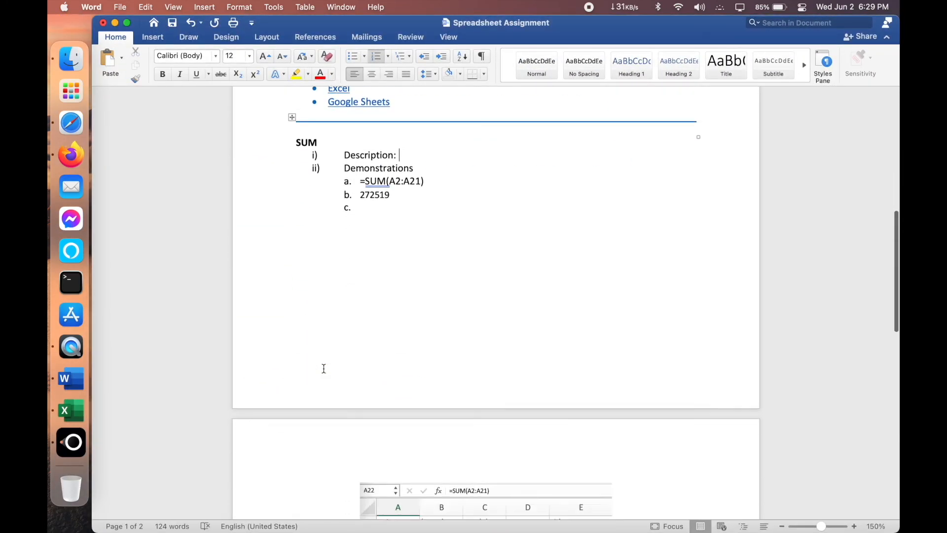
scroll(330, 368, down, 3)
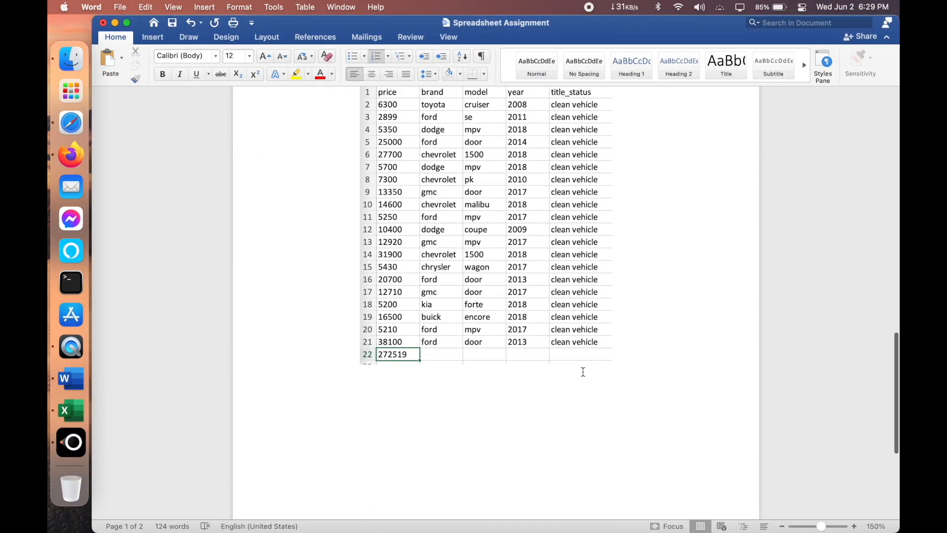
click(469, 393)
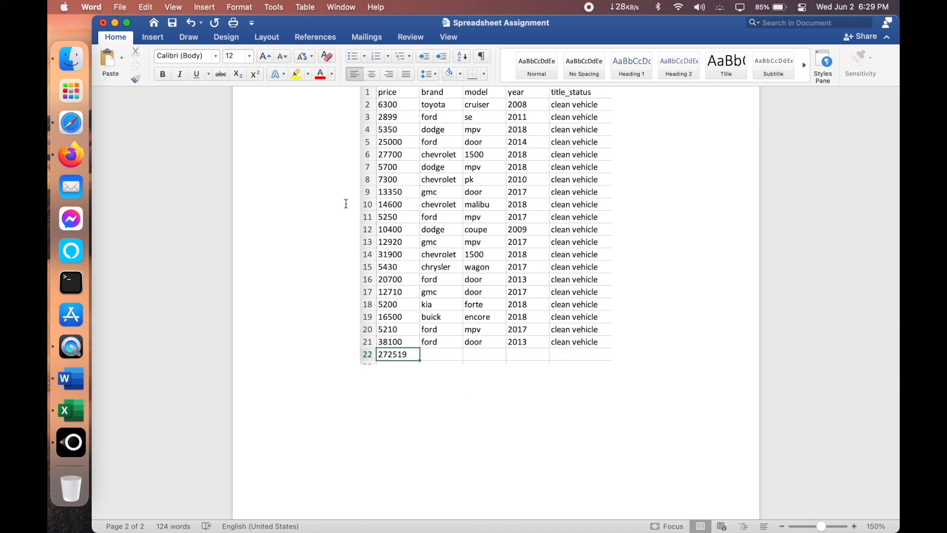
click(159, 41)
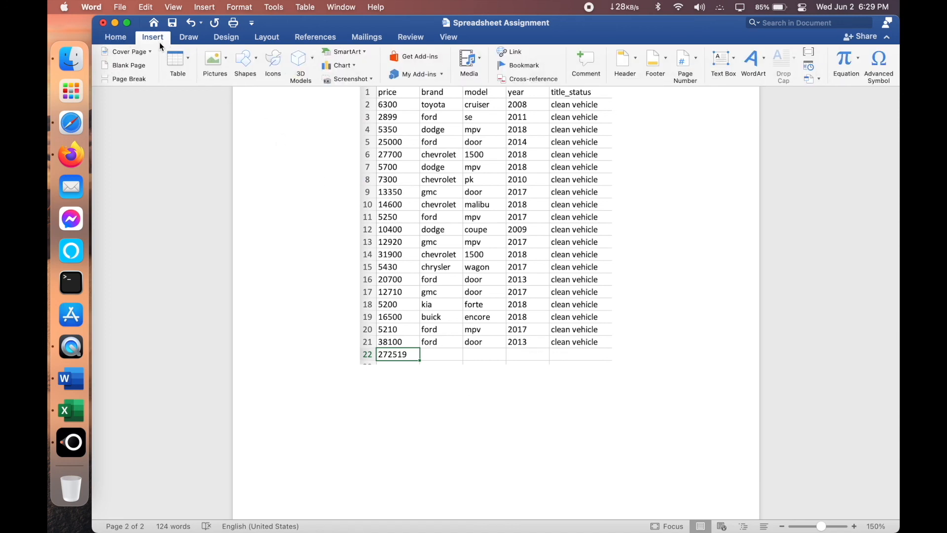
click(230, 60)
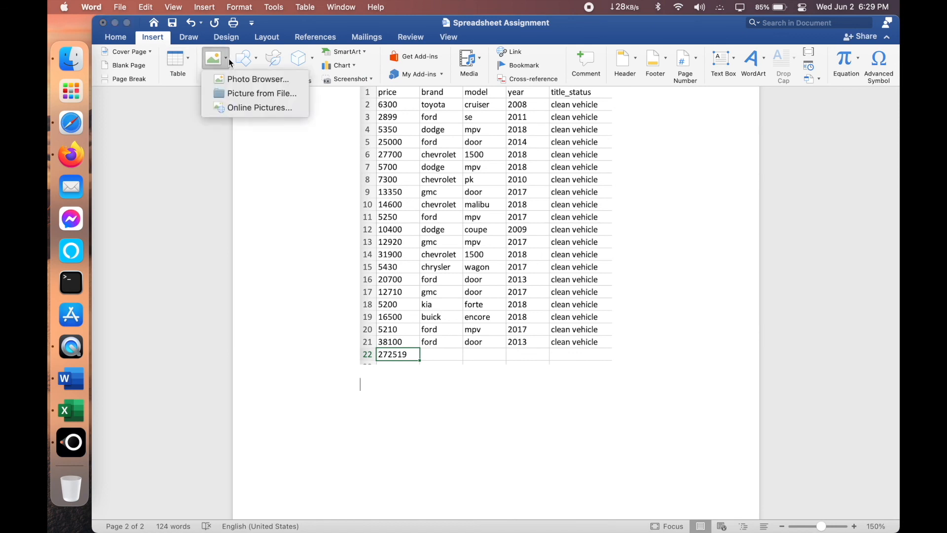
click(246, 95)
Step: Review the assignment instructions on the document's first page, and minimize Word and Firefox to return to the mirrored phone screen
scroll(553, 448, up, 15)
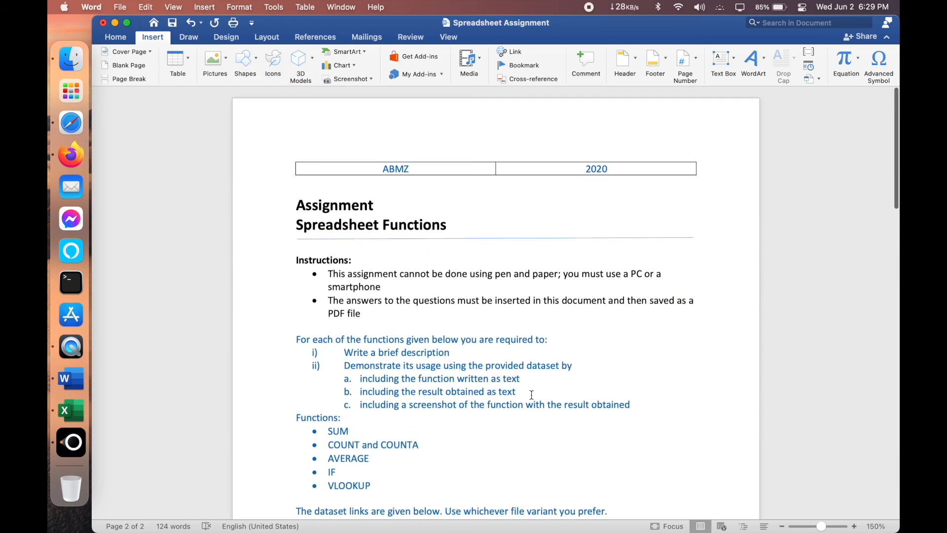
scroll(520, 347, down, 3)
scroll(520, 347, up, 3)
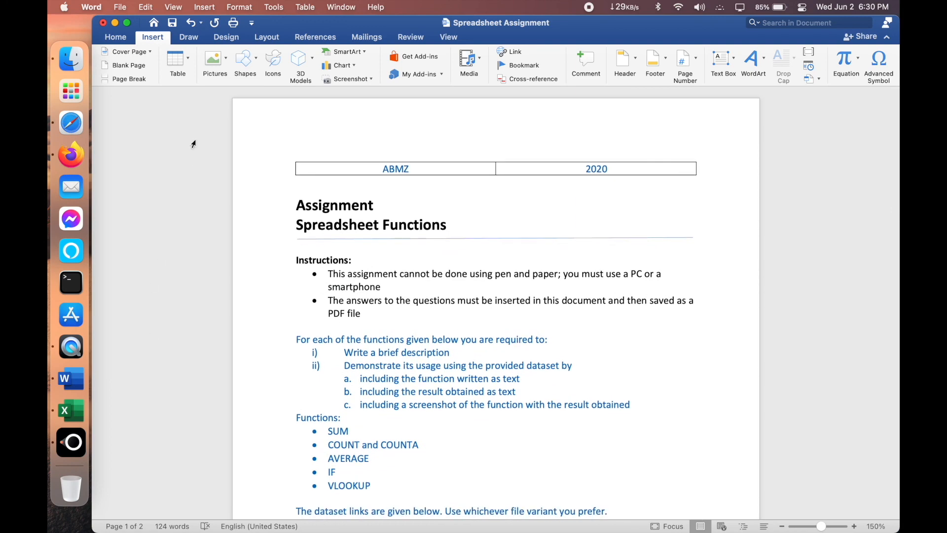
click(116, 23)
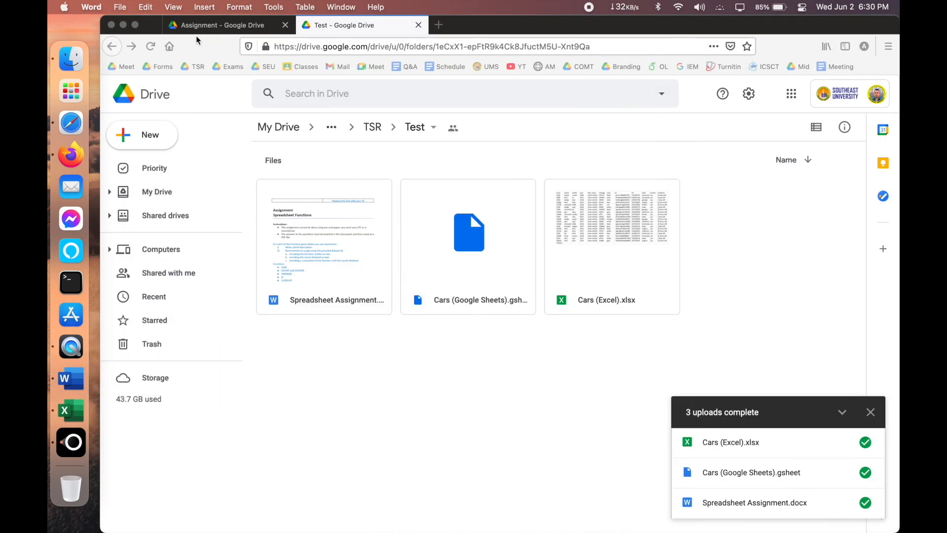
click(124, 25)
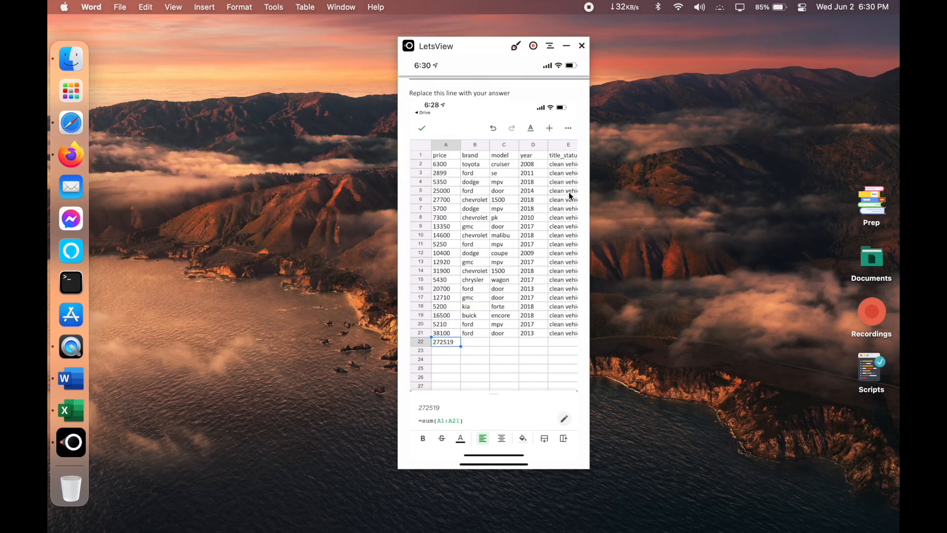